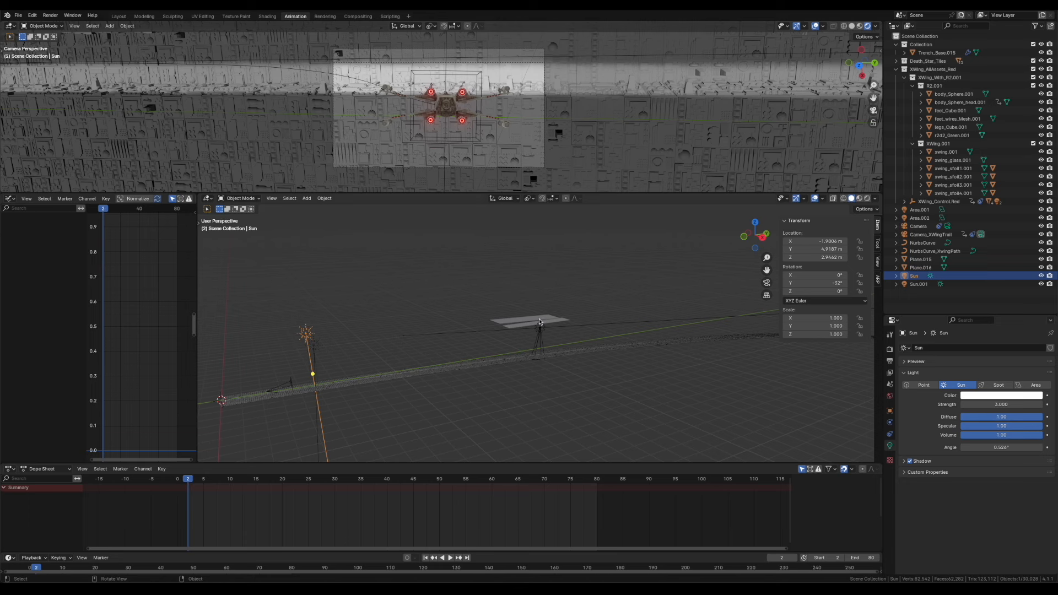
Inspect the two planes above the trench by selecting Plane.016 and Plane.015 in turn
scroll(556, 322, up, 3)
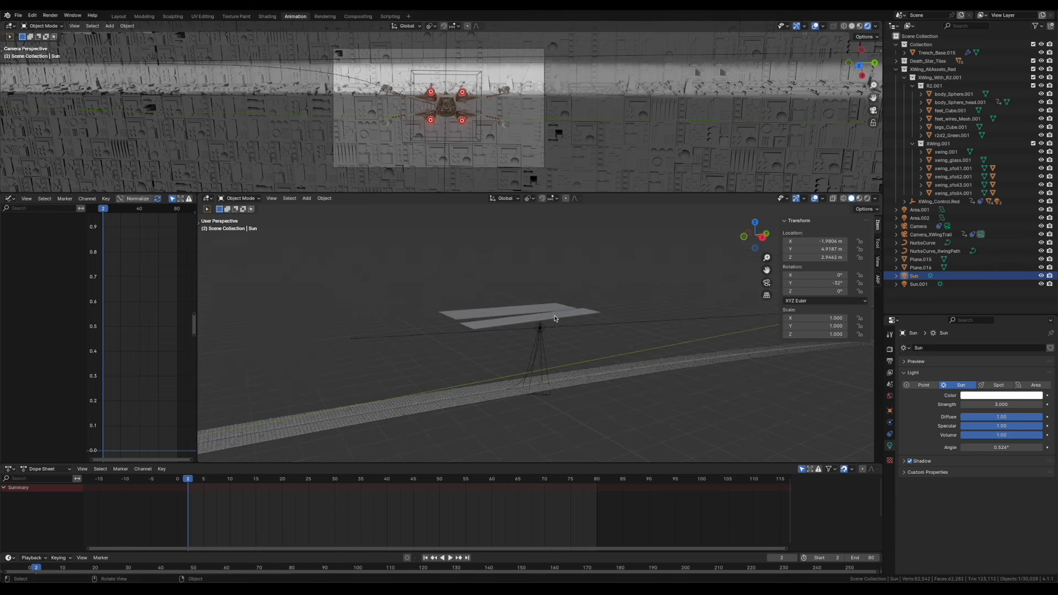
click(555, 318)
click(542, 320)
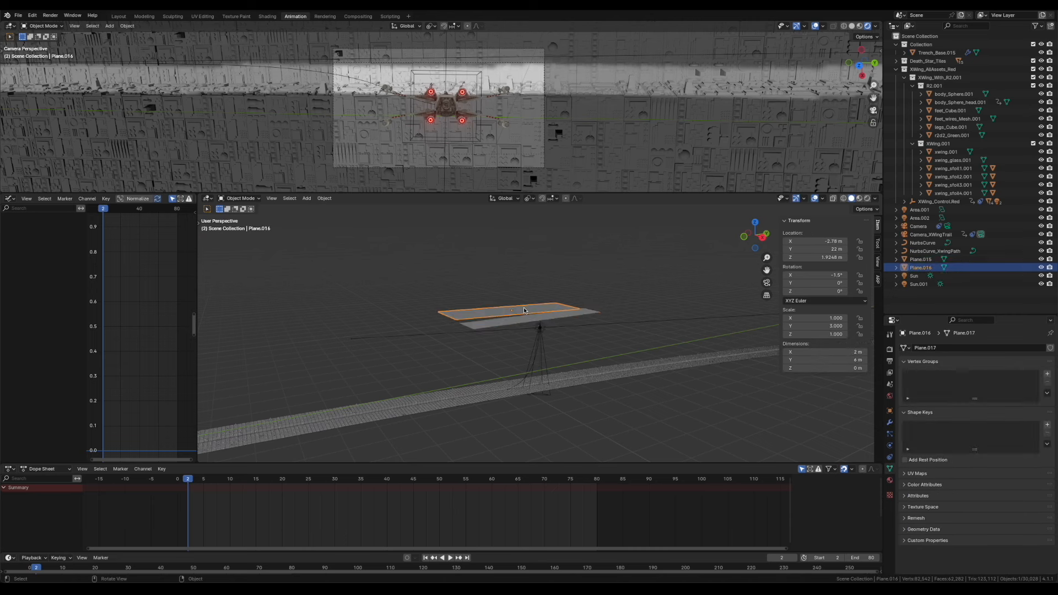
click(541, 320)
scroll(483, 332, down, 4)
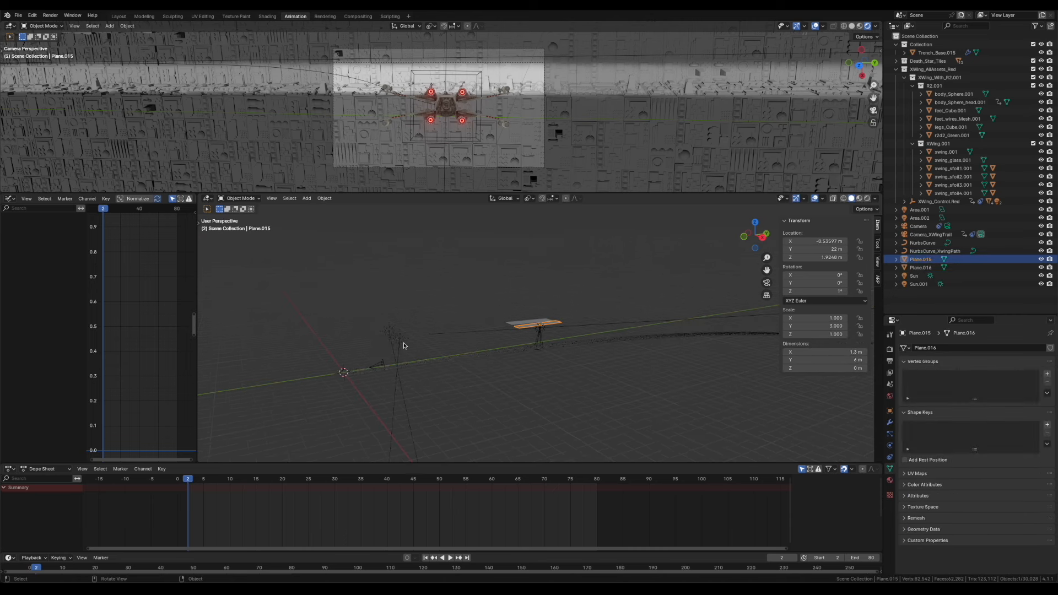
middle_drag(418, 337, 504, 336)
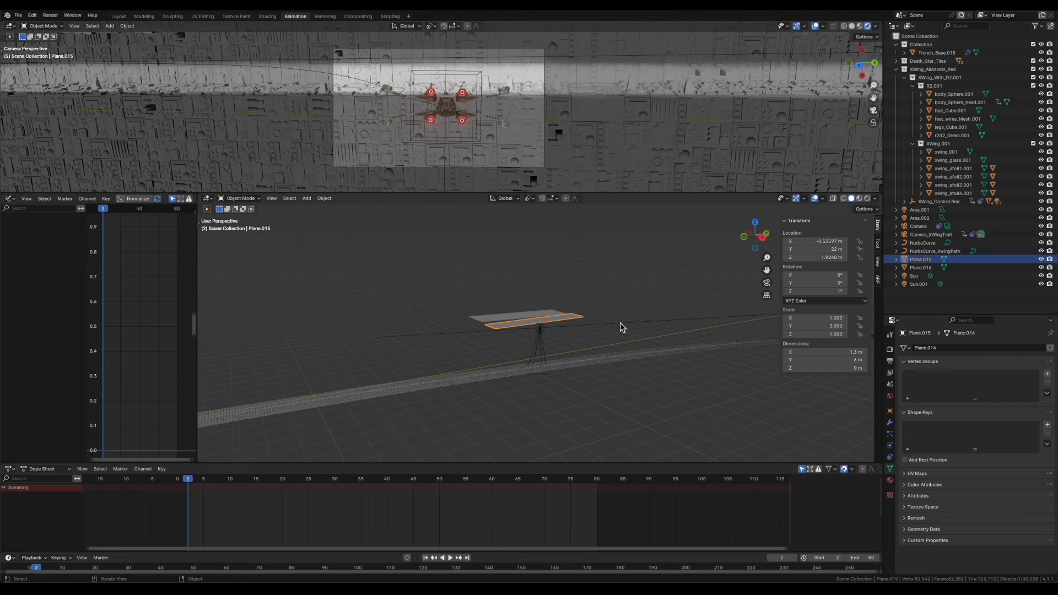
scroll(619, 325, up, 2)
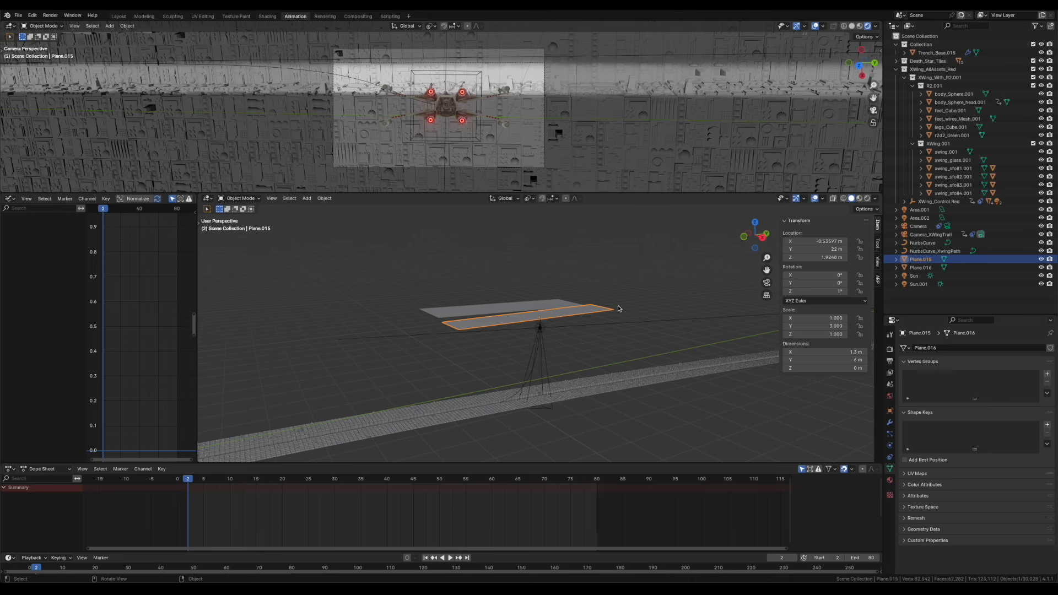
click(506, 311)
click(521, 321)
click(503, 312)
click(509, 317)
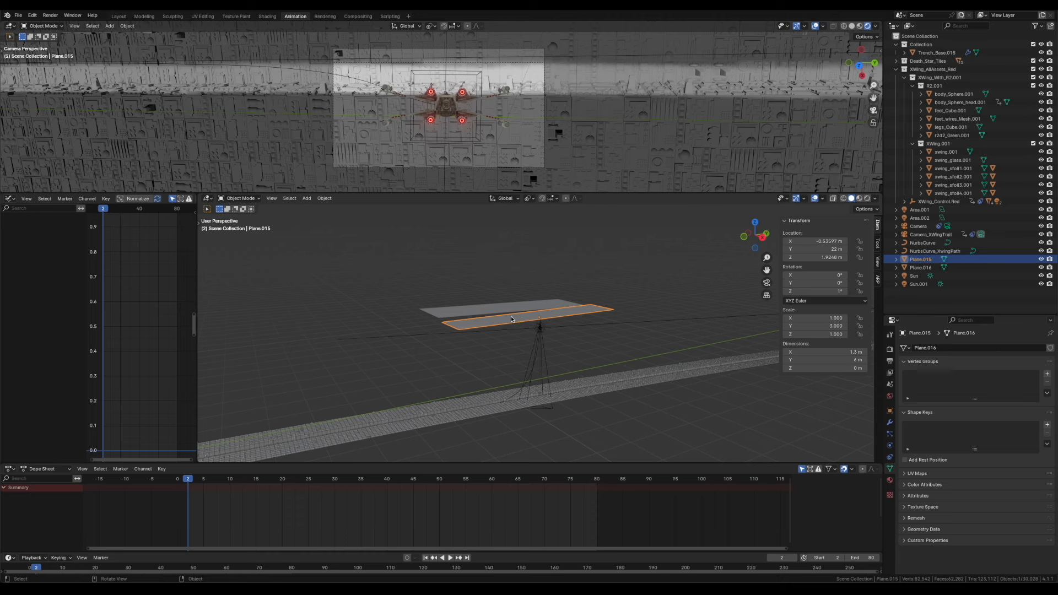
Hide Plane.015 and Plane.016 and show both again to compare the trench lighting with and without them
click(1042, 260)
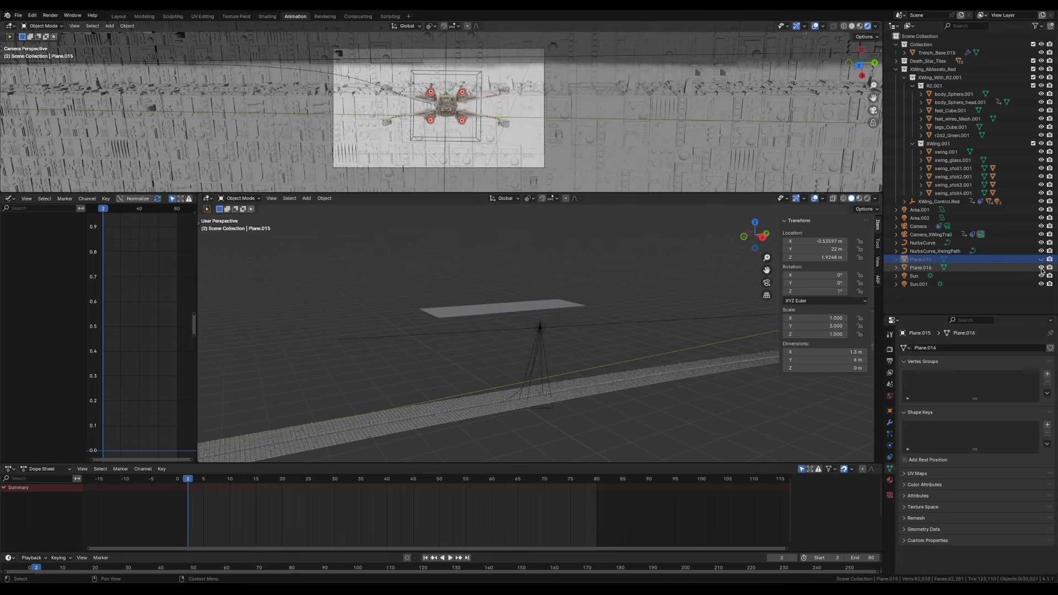
click(1042, 268)
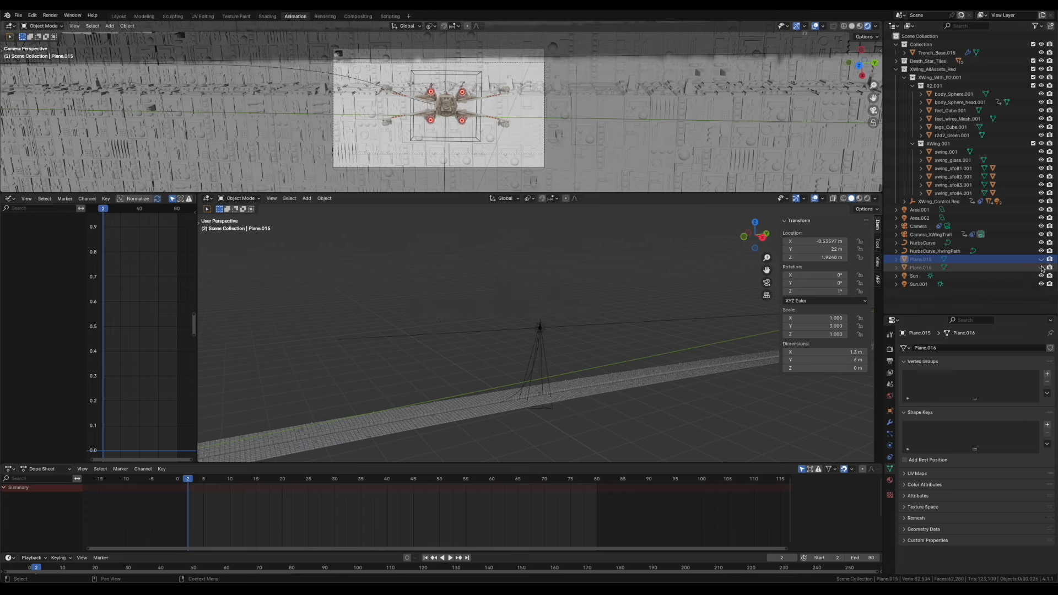
click(1042, 268)
click(1041, 260)
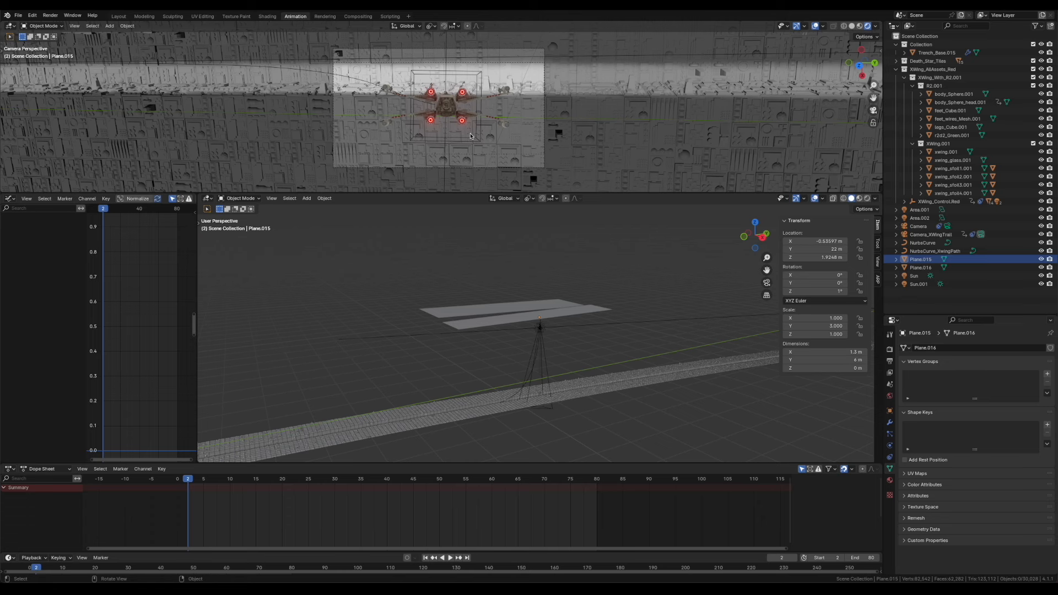
Select Camera_XWingTrail below the planes, play its animation and scrub back to frame 44
scroll(553, 329, up, 3)
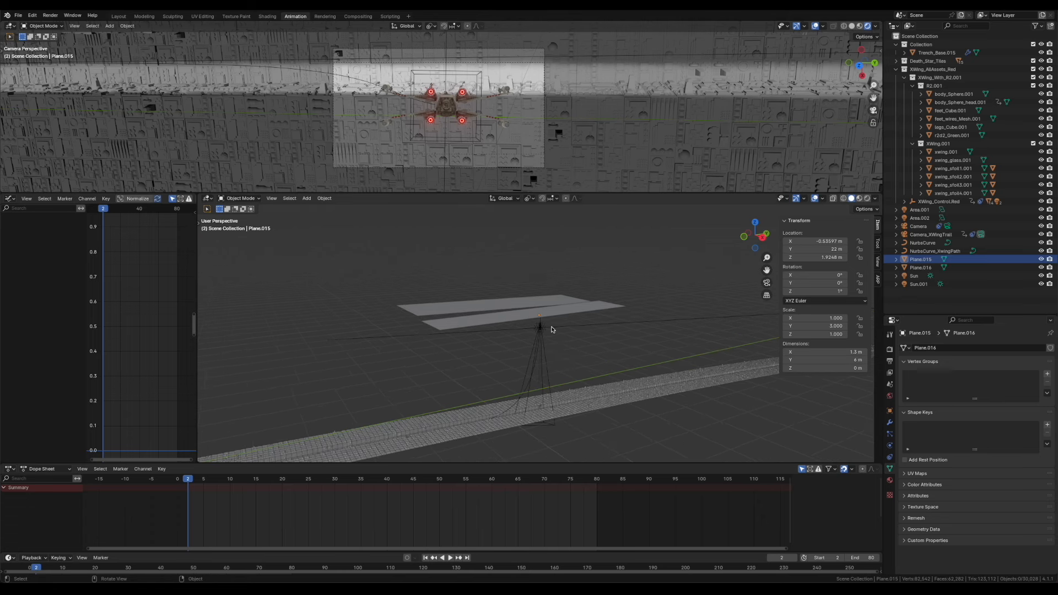
scroll(553, 329, up, 4)
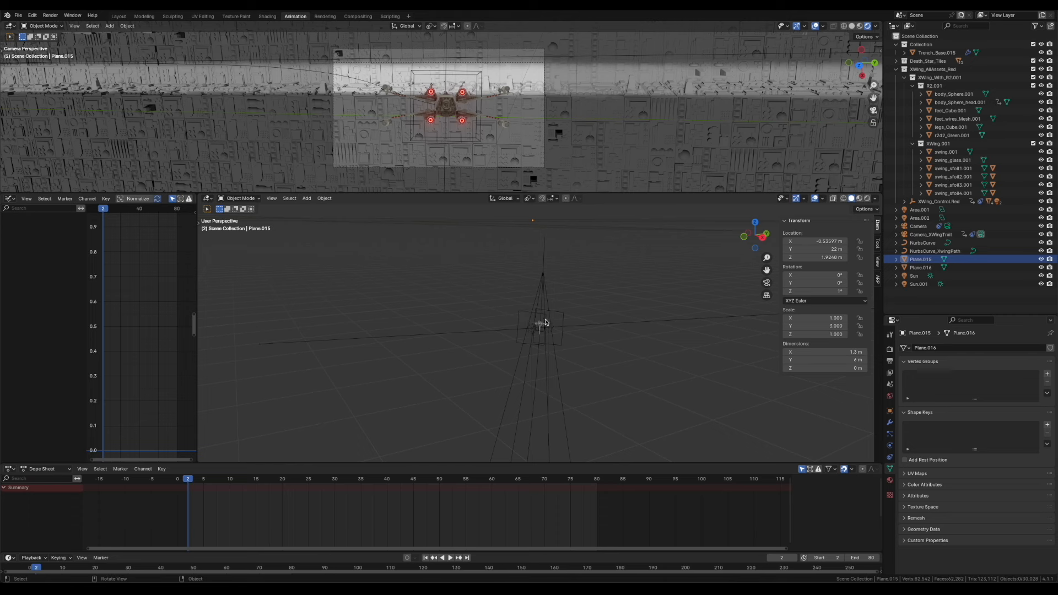
scroll(558, 340, down, 5)
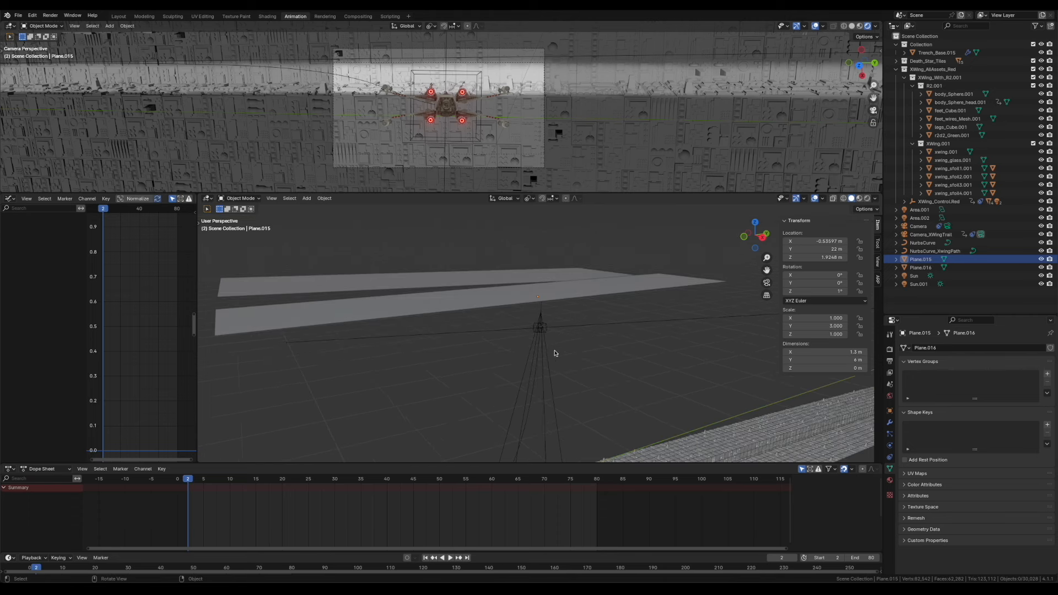
click(549, 361)
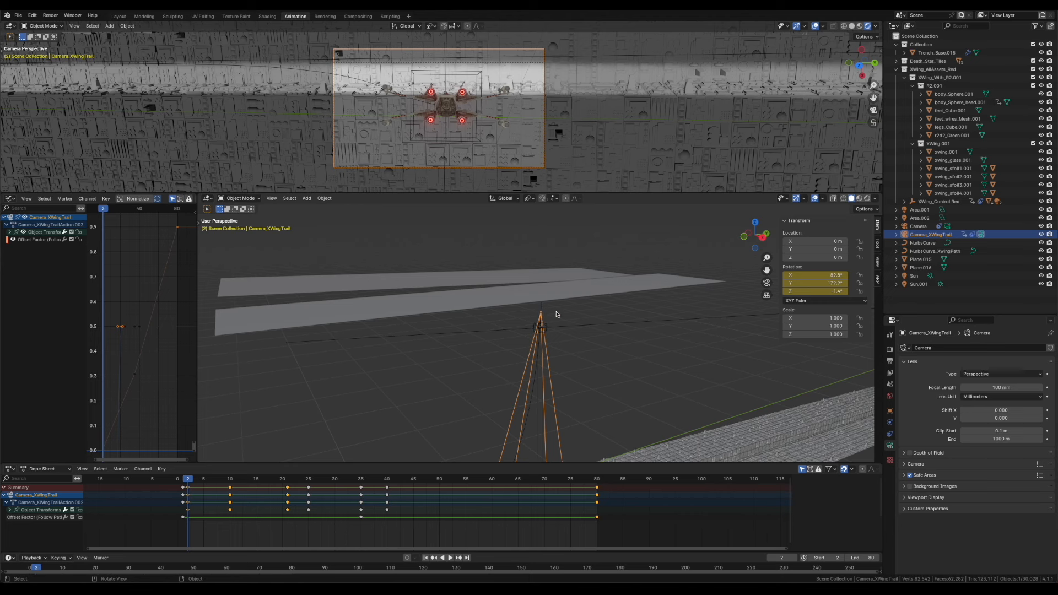
key(space)
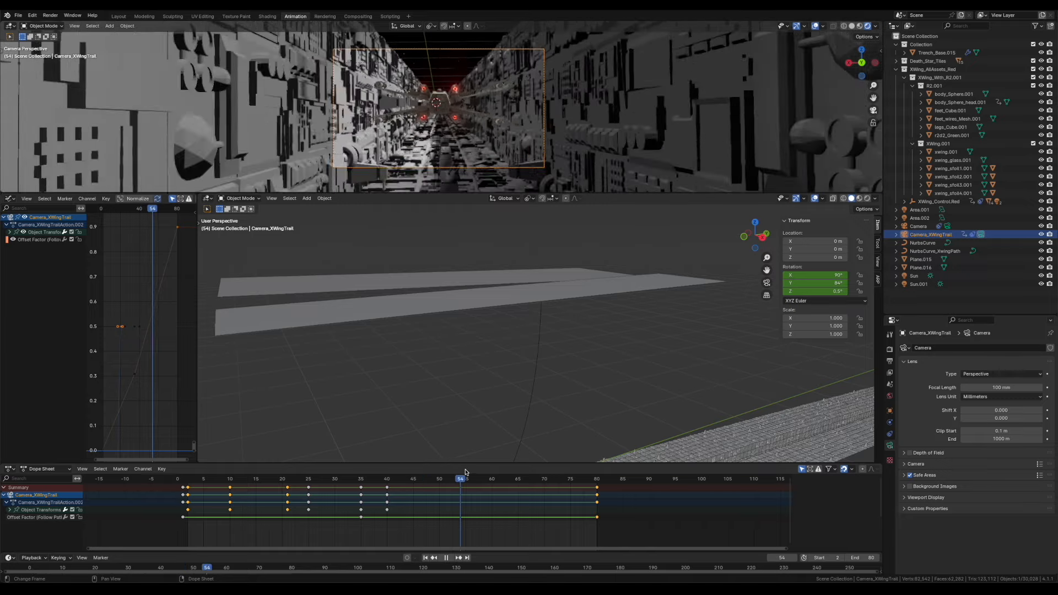
drag(539, 468, 409, 492)
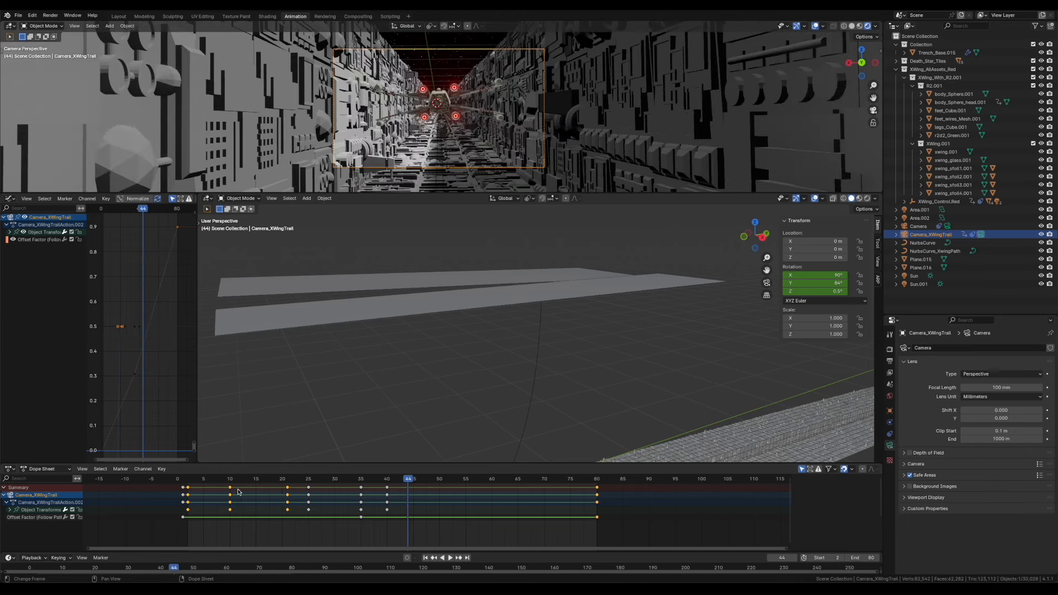
Examine the X-wing close up in the camera view, playing the animation and scrubbing to frame 21
scroll(433, 135, up, 4)
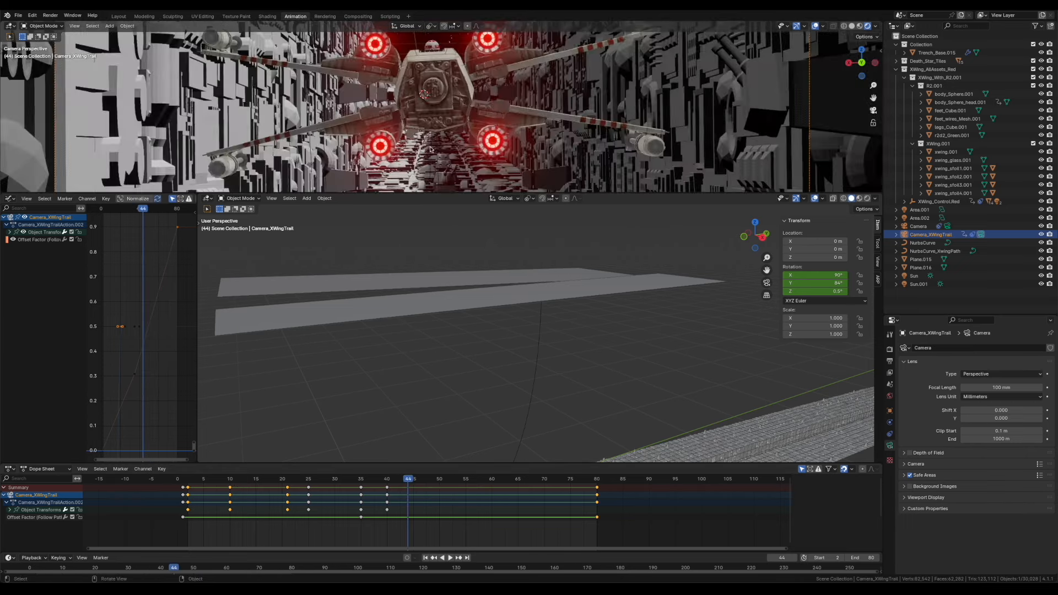
shift+middle_drag(437, 137, 447, 27)
key(space)
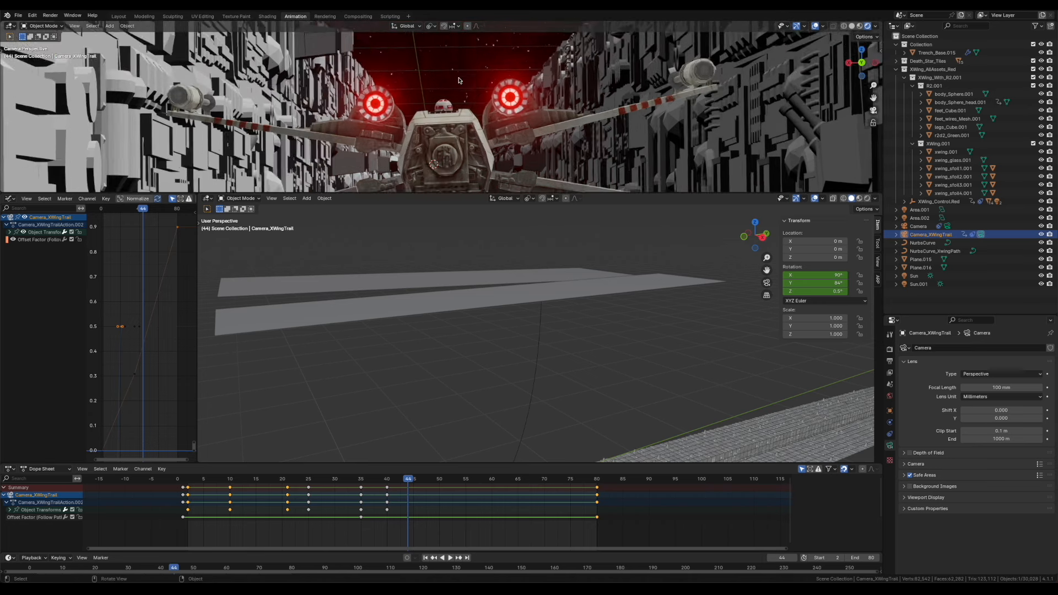
click(204, 481)
drag(204, 481, 289, 473)
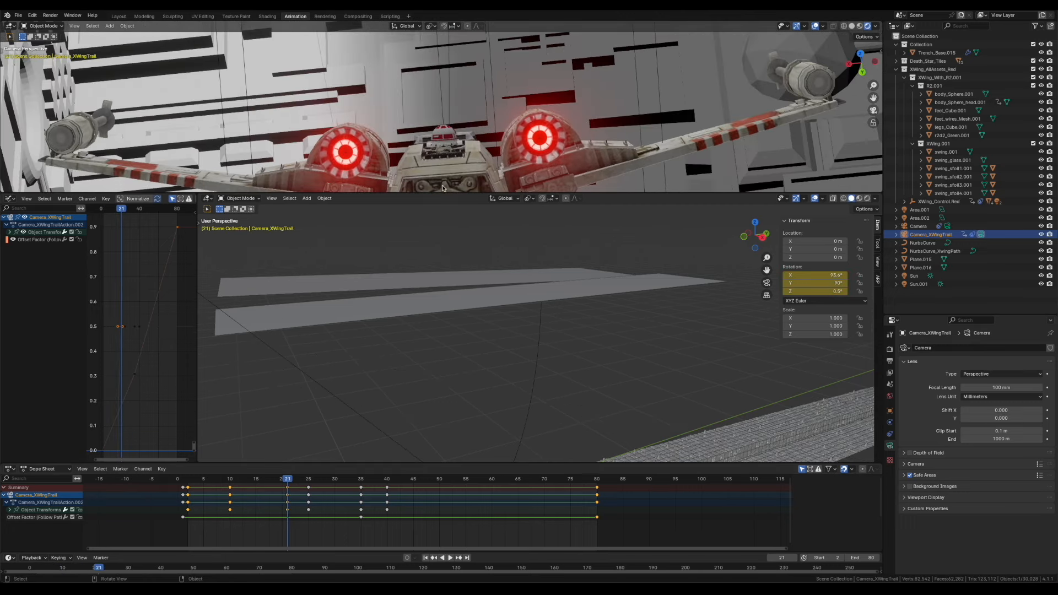
shift+middle_drag(449, 168, 446, 150)
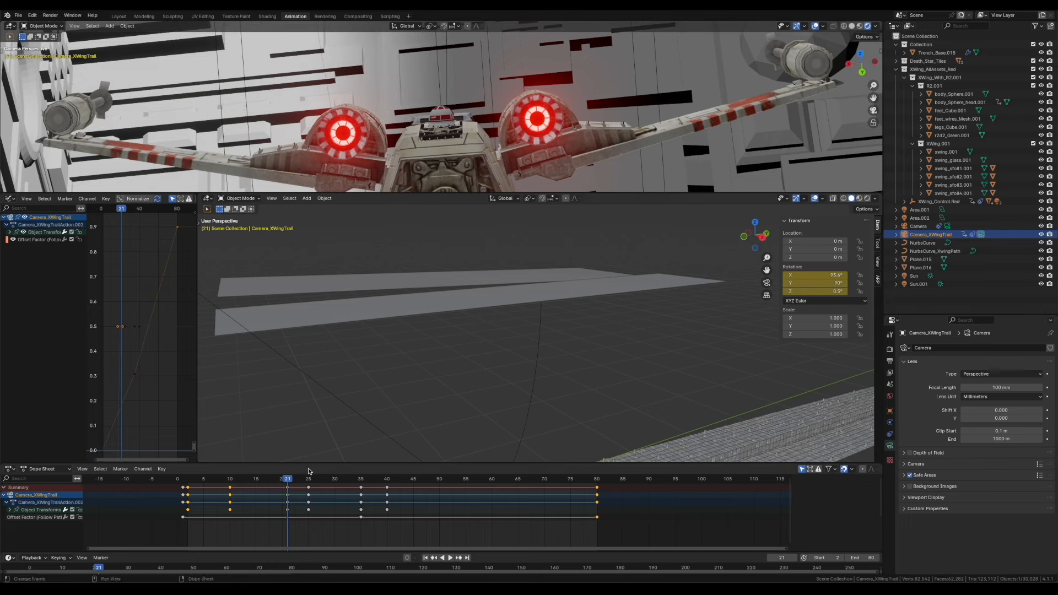
Select the droid's head, body_Sphere_head.001, and play its rotation animation from frame 2
click(440, 117)
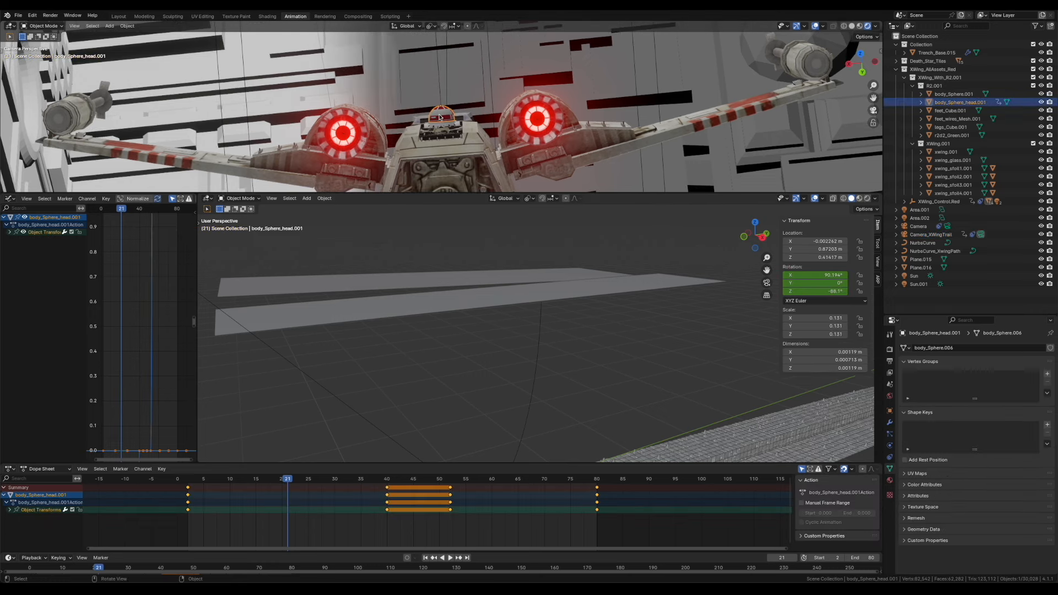
click(188, 484)
key(space)
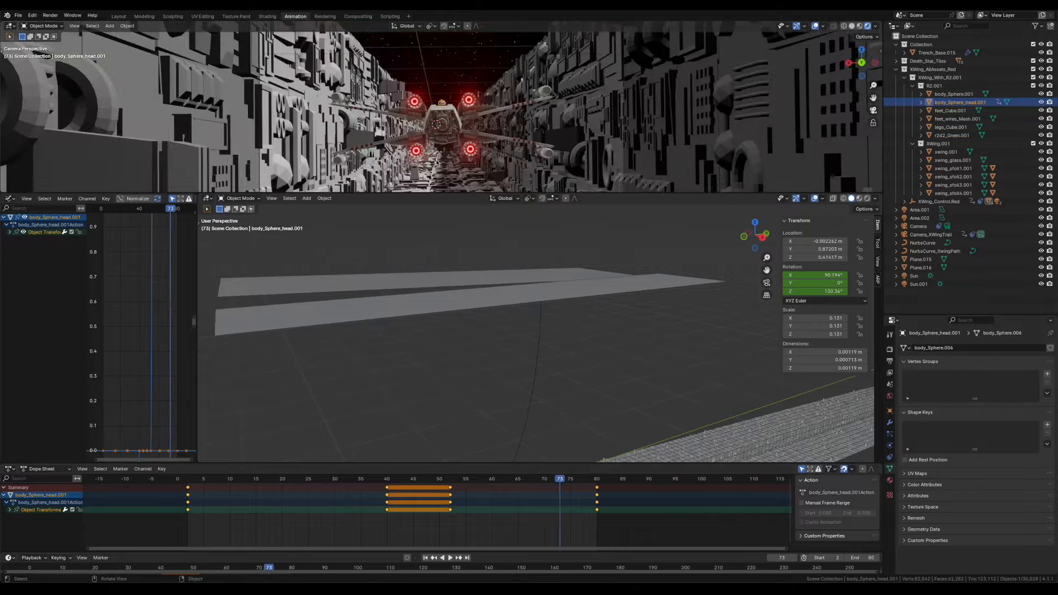
Select the NurbsCurve_XwingPath curve to review the X-wing's flight path in the trench scene
scroll(436, 163, down, 3)
shift+middle_drag(437, 162, 438, 153)
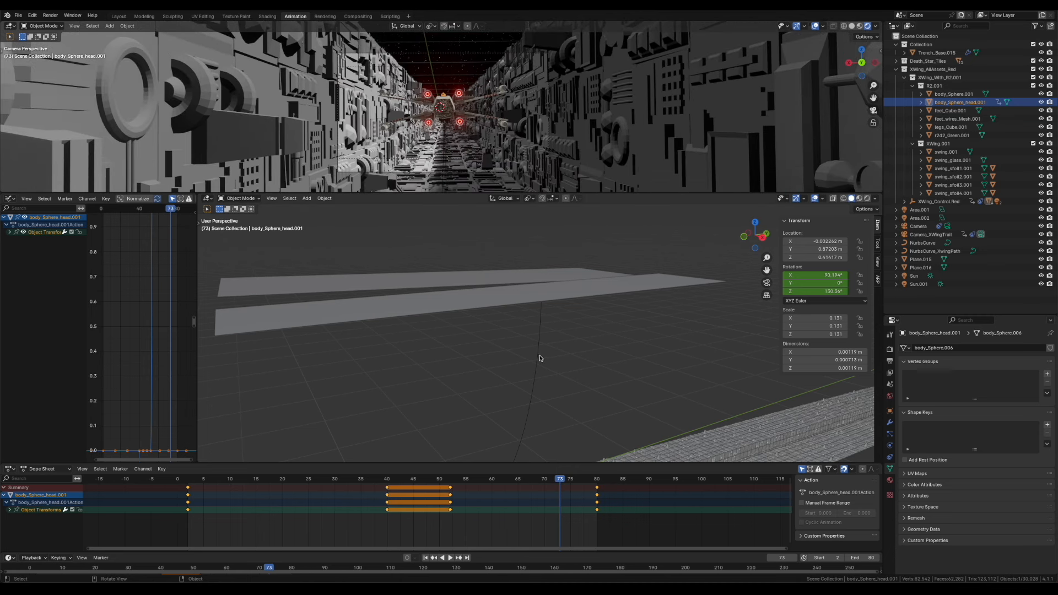
click(538, 359)
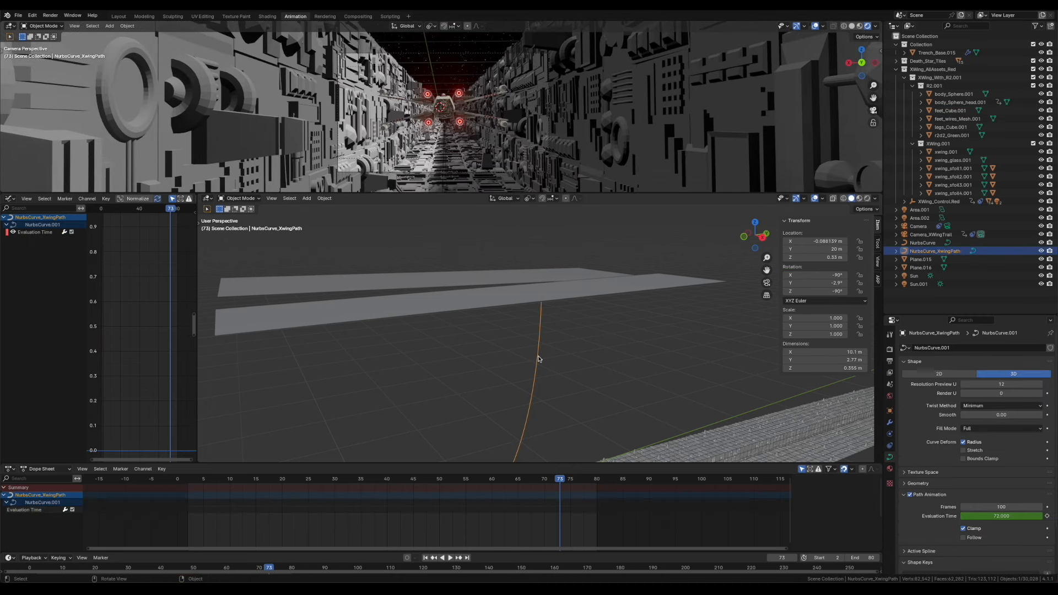
scroll(507, 360, down, 5)
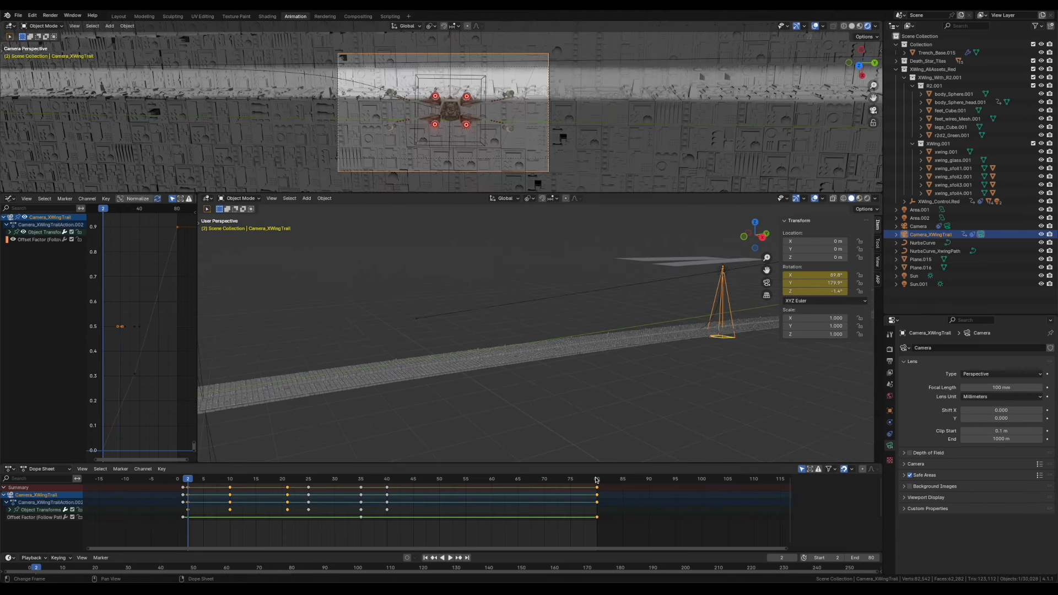
Select the second camera, named Camera, play the animation and scrub back to frame 18
scroll(566, 409, down, 4)
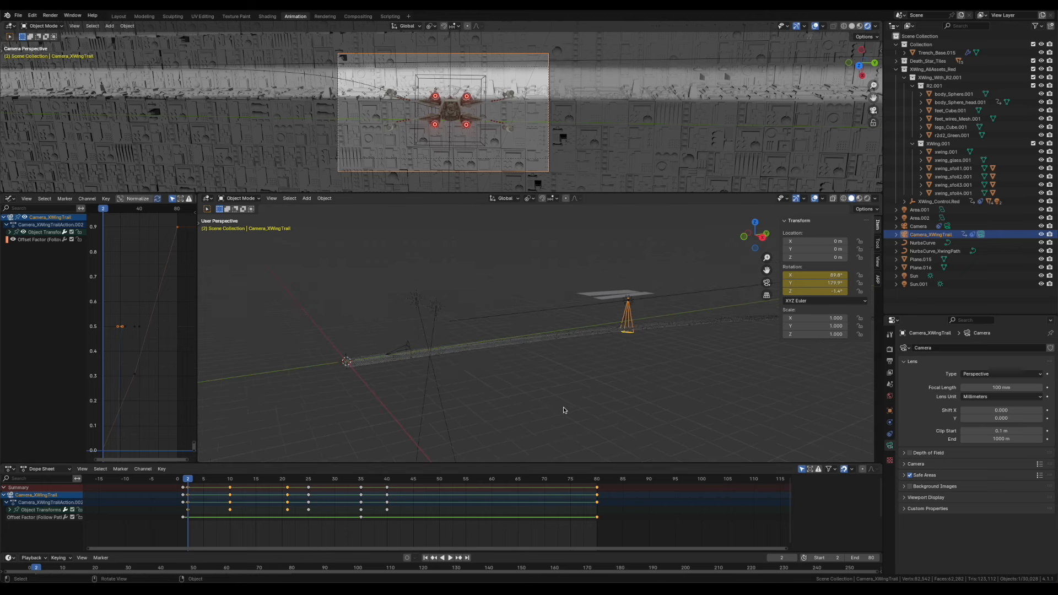
click(409, 351)
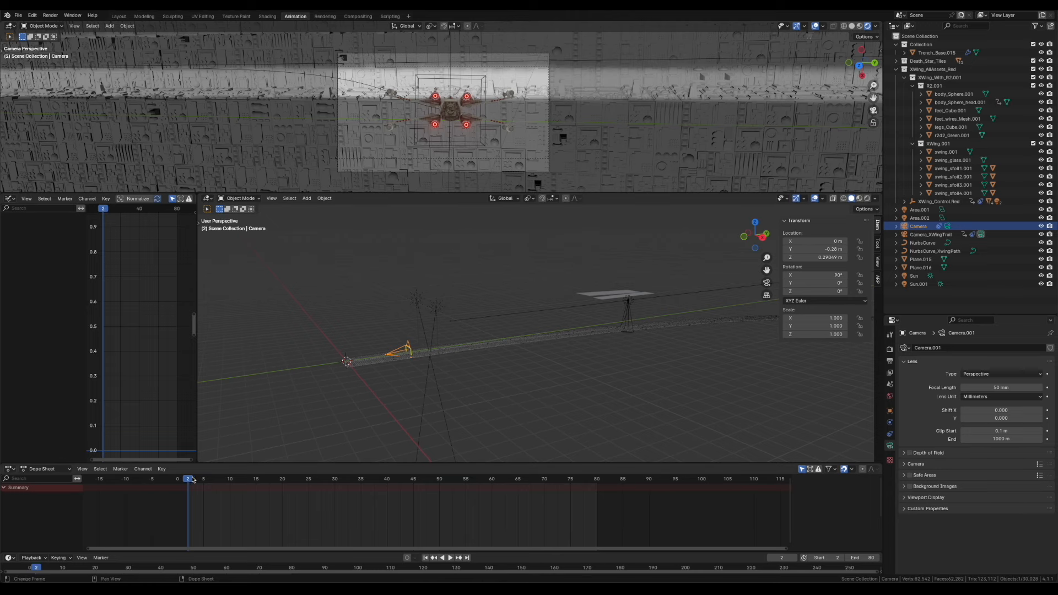
key(space)
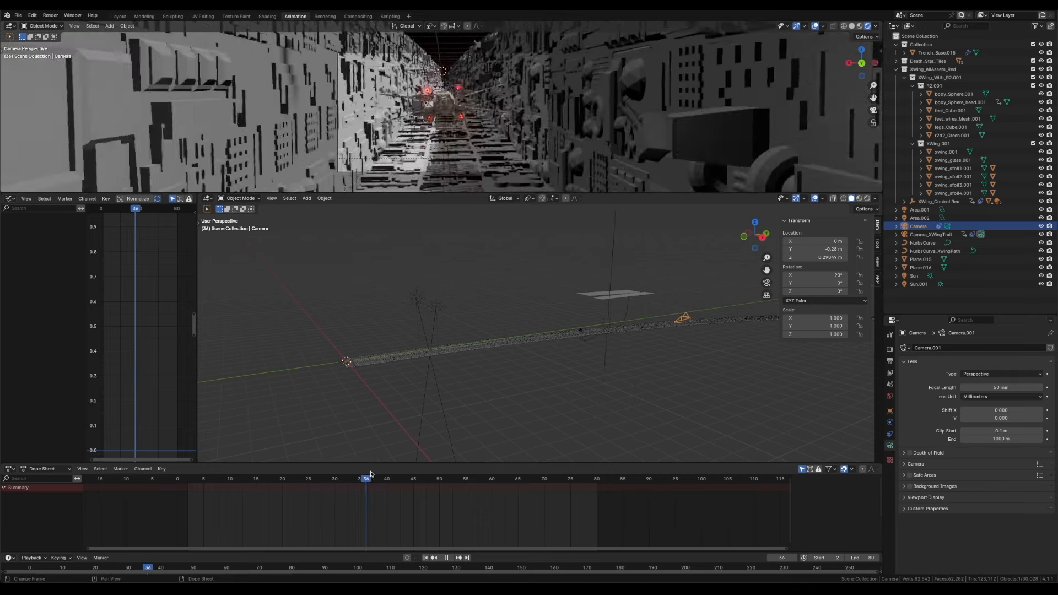
drag(373, 475, 272, 483)
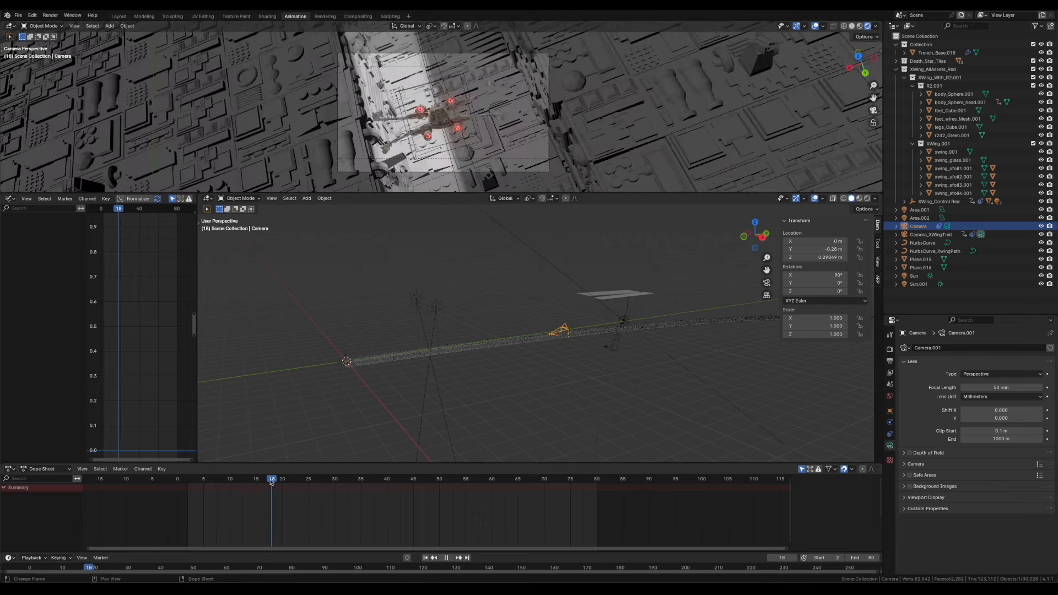
Compare Camera_XWingTrail with Camera by selecting each, and review their motion by playing and scrubbing to frame 7
click(613, 345)
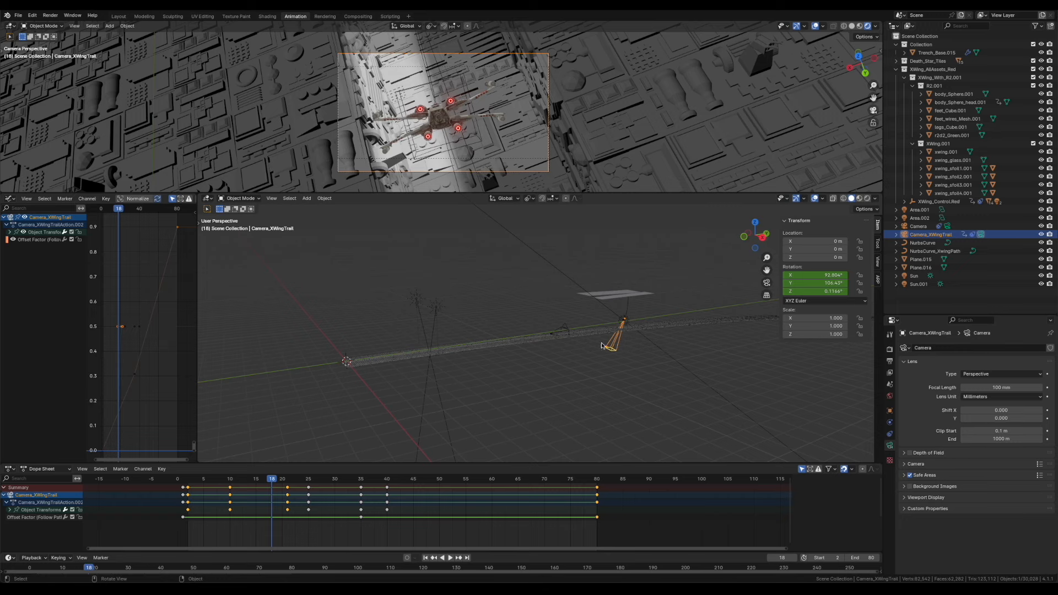
click(566, 330)
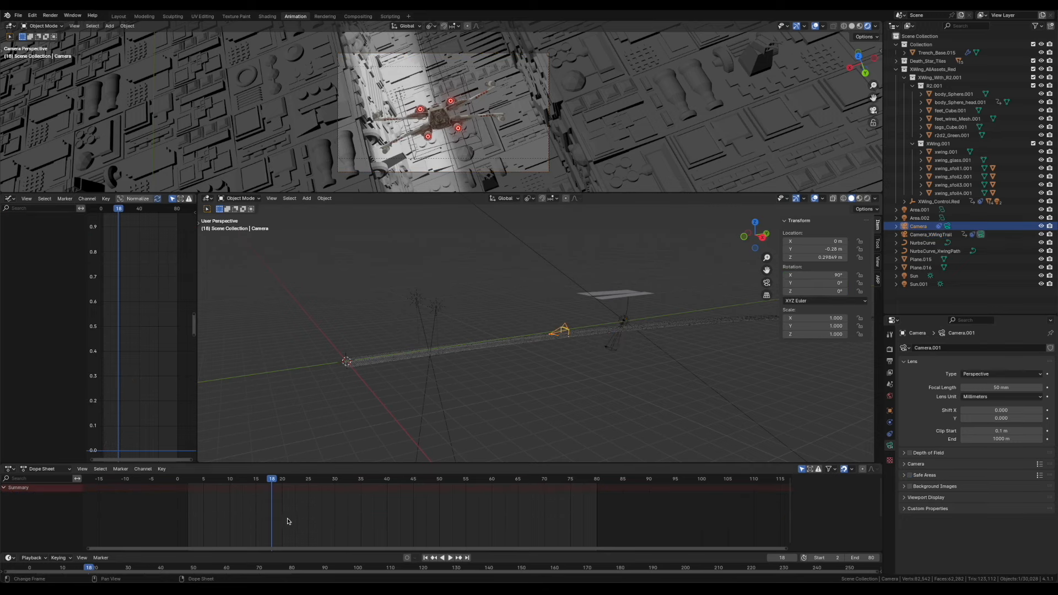
key(space)
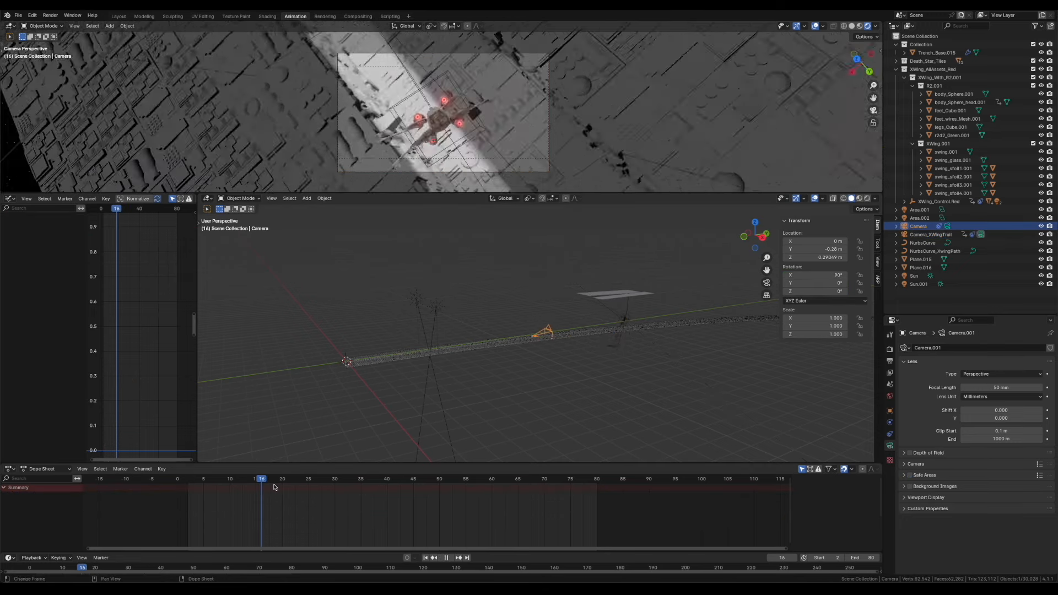
drag(300, 486, 362, 483)
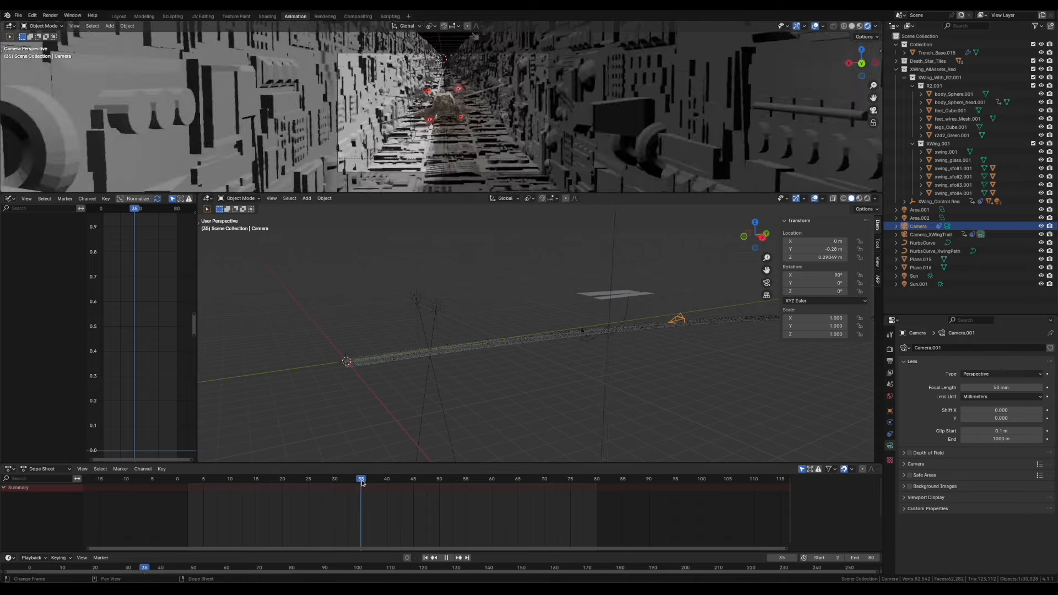
drag(349, 493, 213, 493)
key(space)
Play the animation with the whole trench path in view and return to frame 2
scroll(641, 356, down, 4)
middle_drag(646, 355, 523, 386)
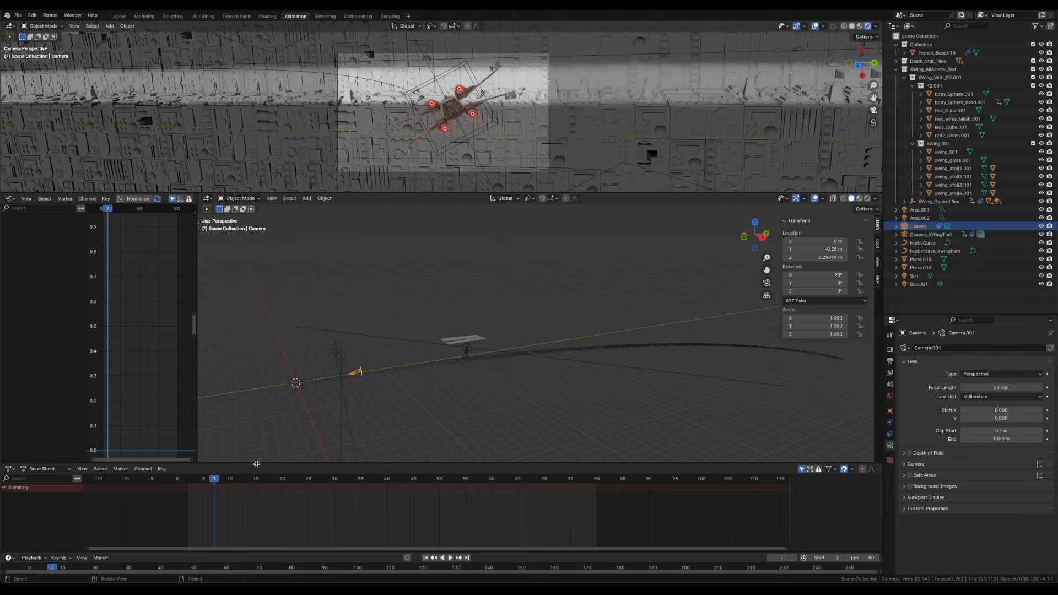
key(space)
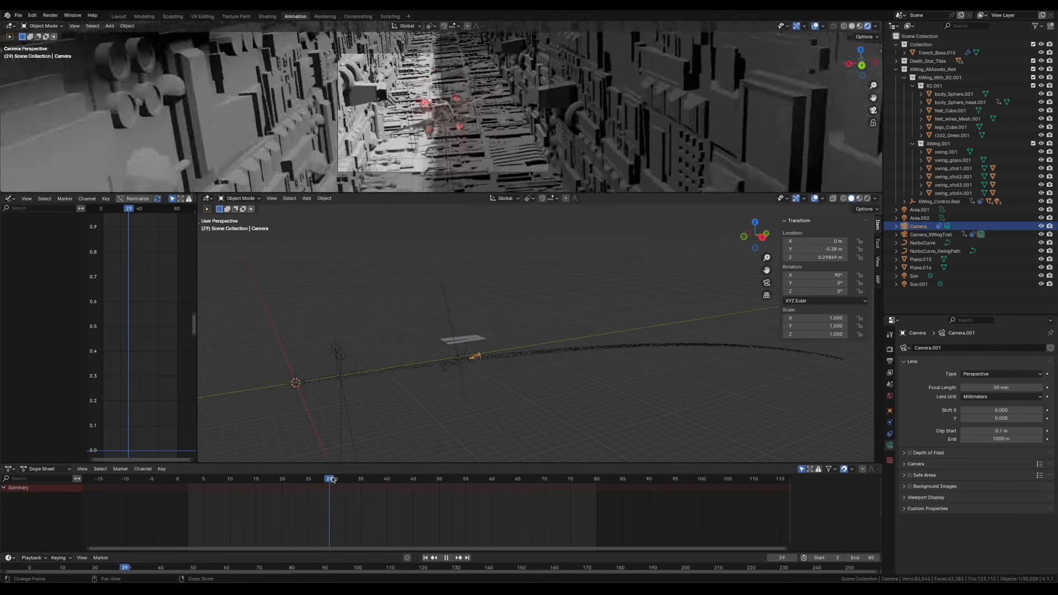
drag(545, 478, 189, 490)
key(space)
scroll(440, 352, up, 5)
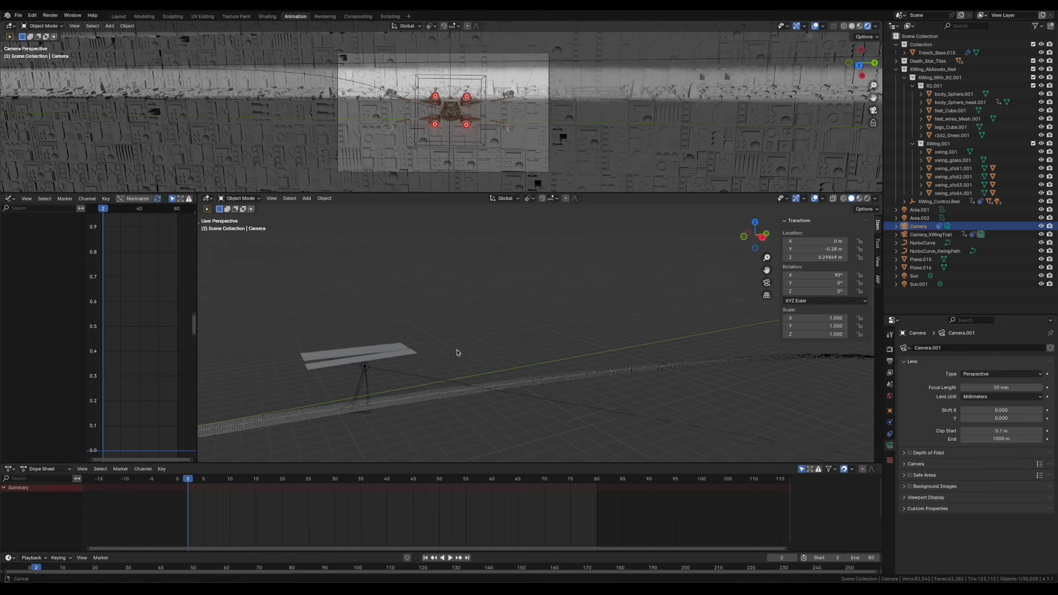
Select Plane.016 and Plane.015 in turn to review the two light-blocking planes above the trench and trailing camera
shift+middle_drag(440, 352, 559, 329)
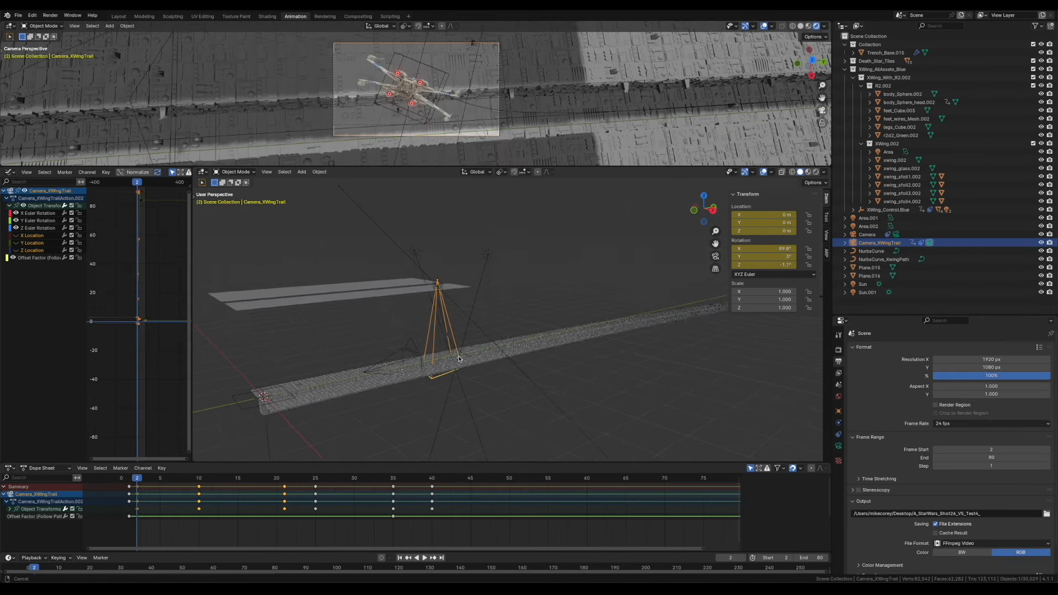
middle_drag(463, 357, 506, 320)
scroll(506, 320, up, 2)
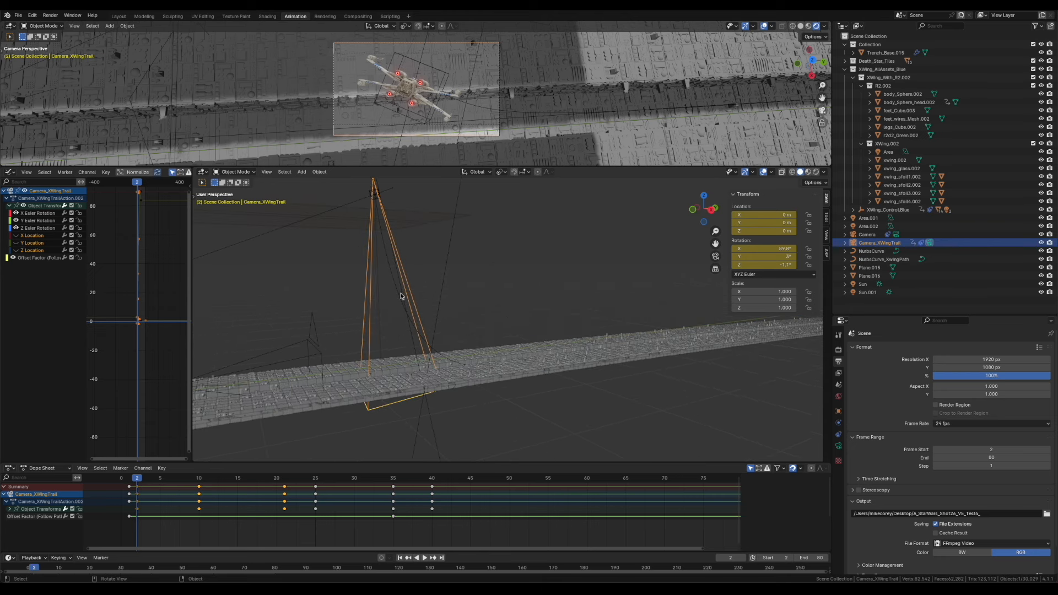
scroll(437, 299, down, 6)
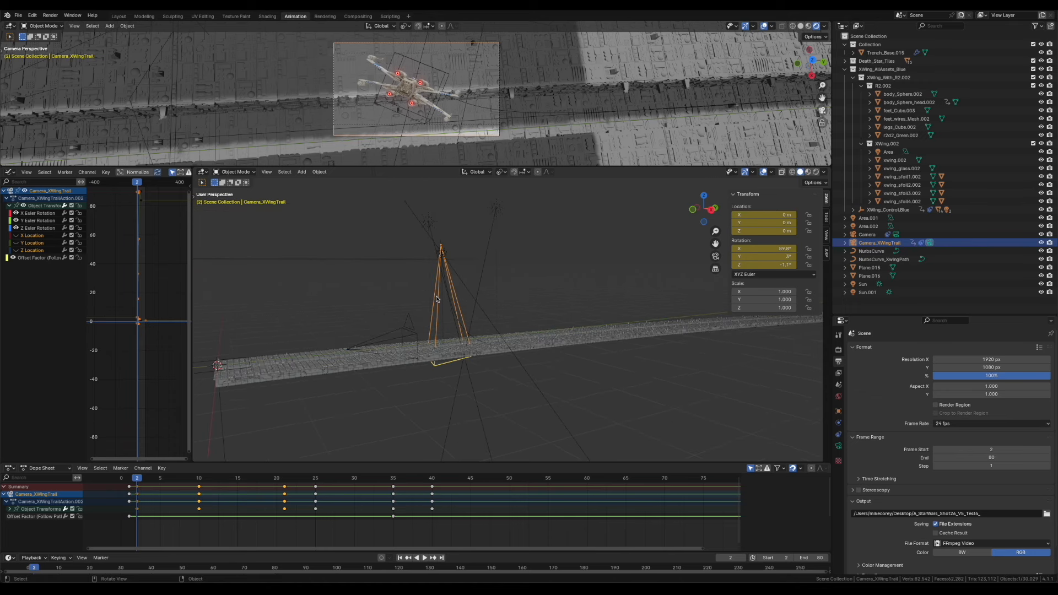
middle_drag(437, 298, 423, 319)
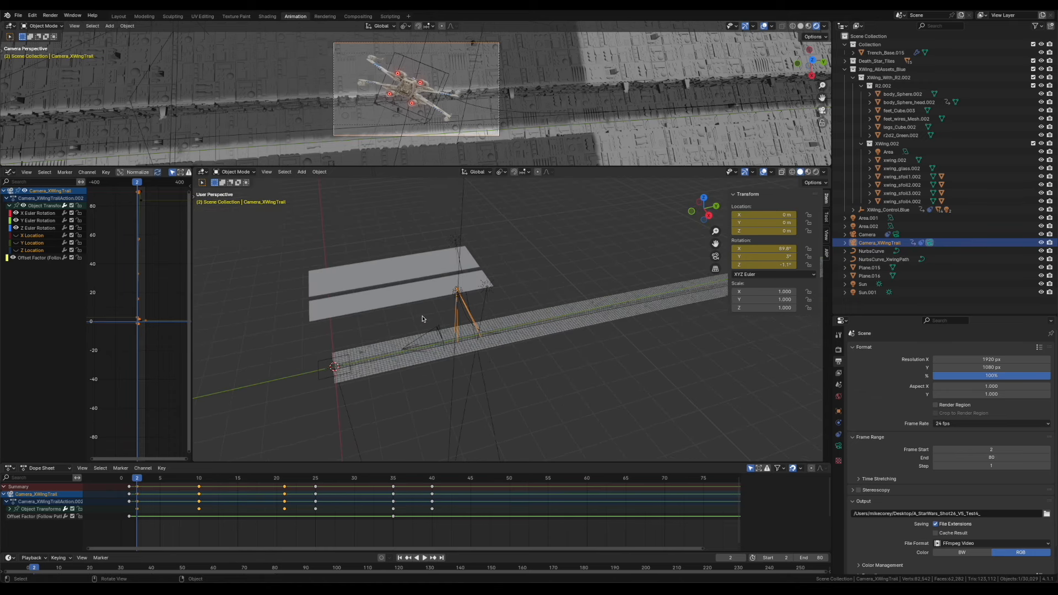
click(414, 277)
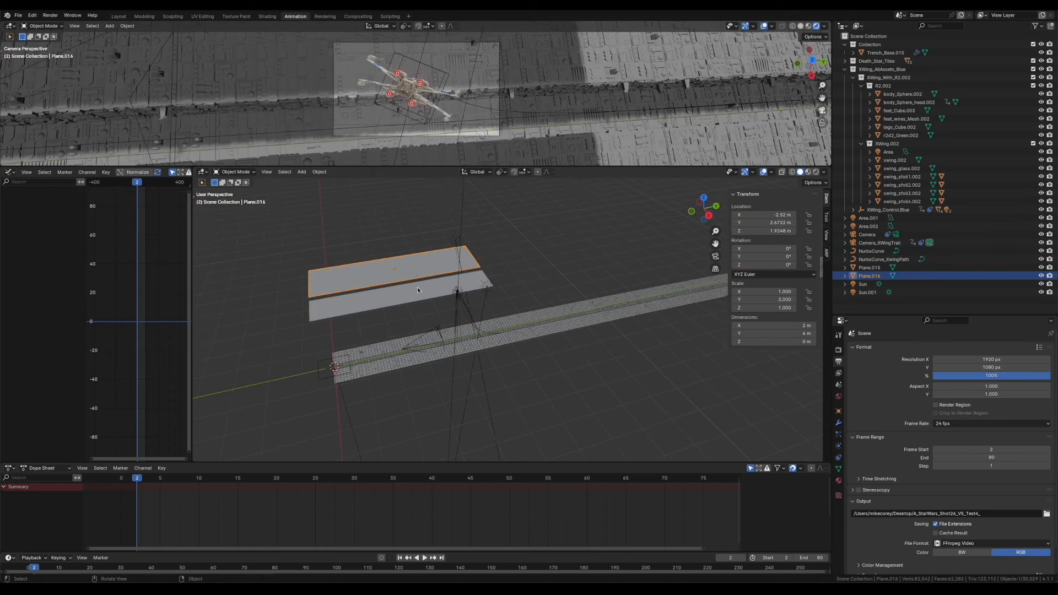
click(418, 290)
click(418, 264)
click(423, 288)
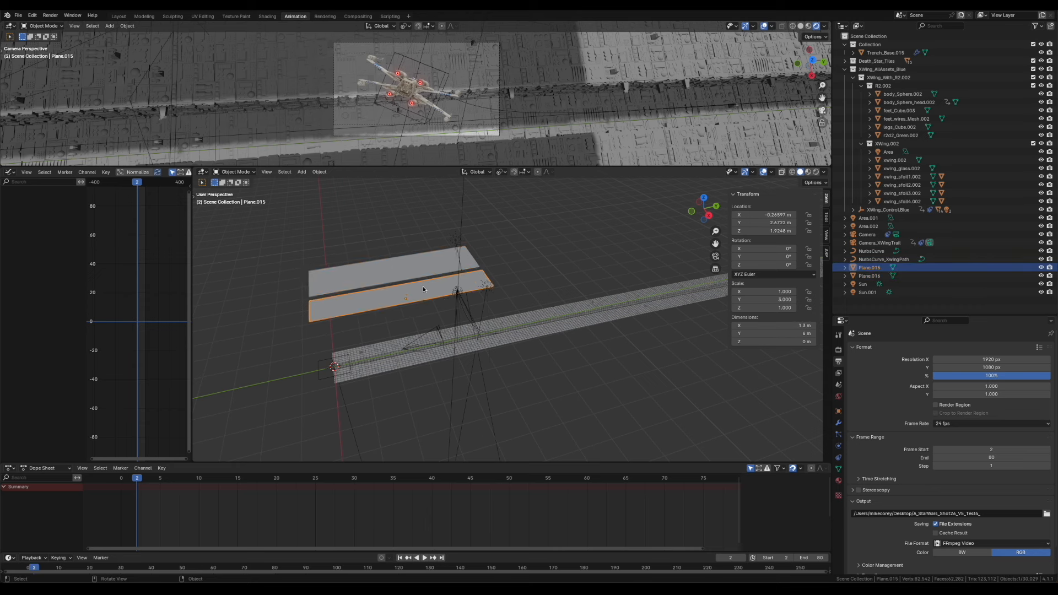
Examine the full length of the trench from several angles and reselect the two overhead planes, ending on Plane.016
scroll(422, 288, down, 4)
middle_drag(697, 296, 558, 331)
middle_drag(493, 361, 634, 281)
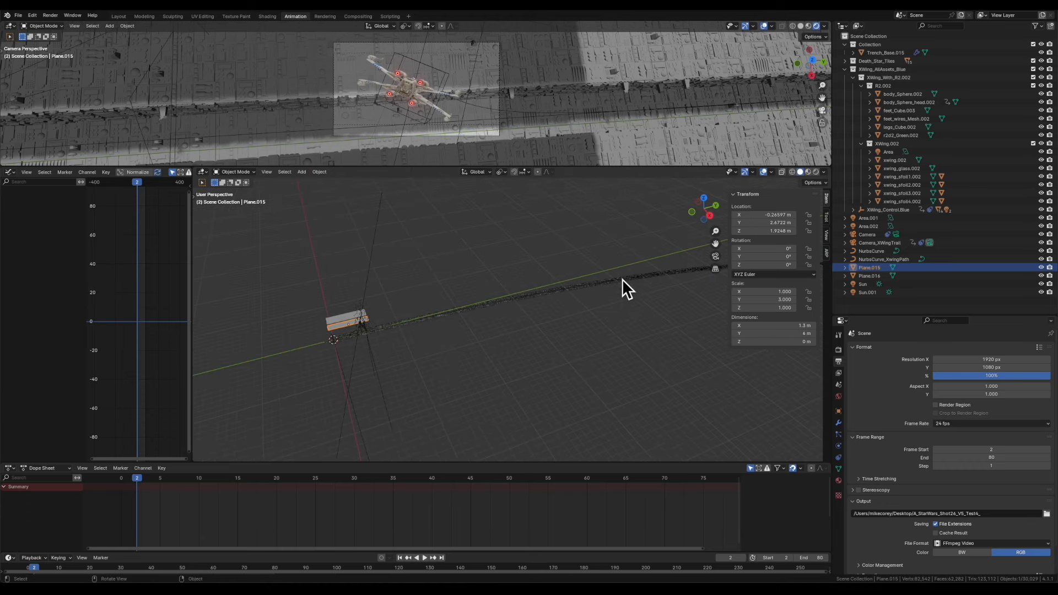
middle_drag(461, 366, 532, 357)
scroll(529, 358, up, 5)
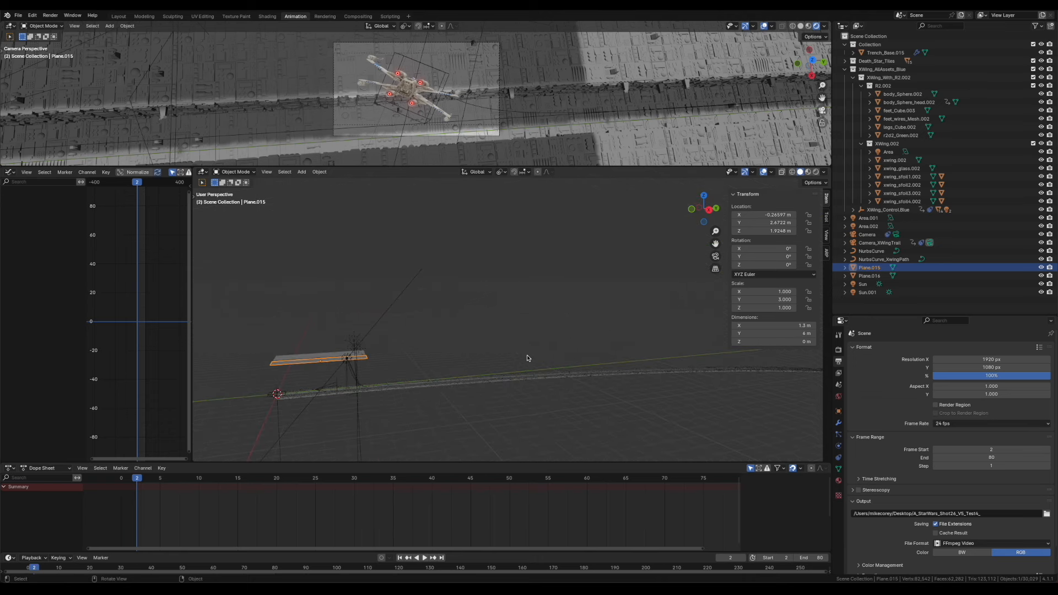
shift+middle_drag(478, 378, 543, 320)
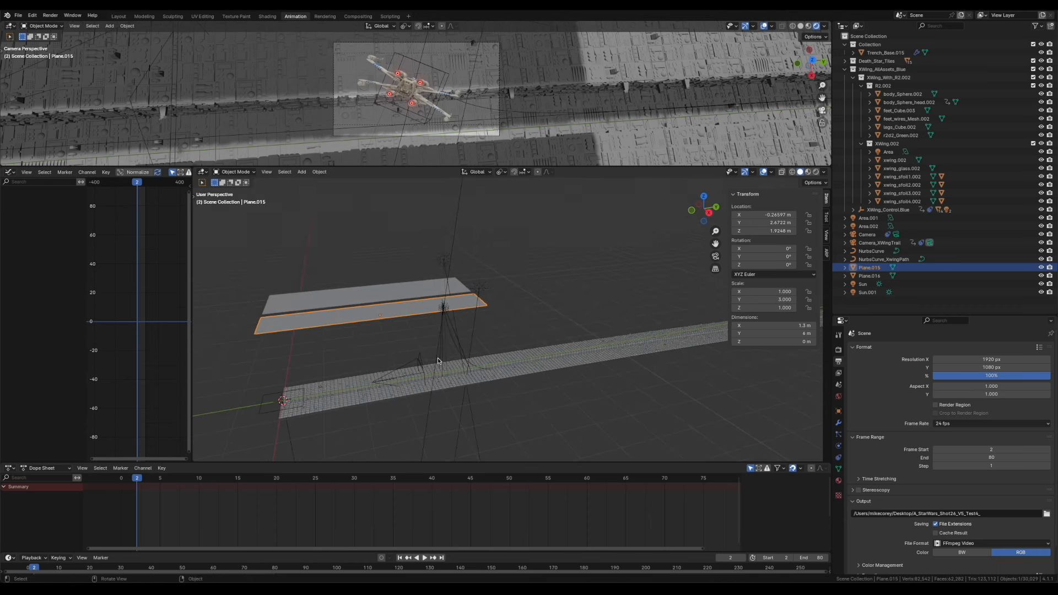
scroll(438, 360, down, 2)
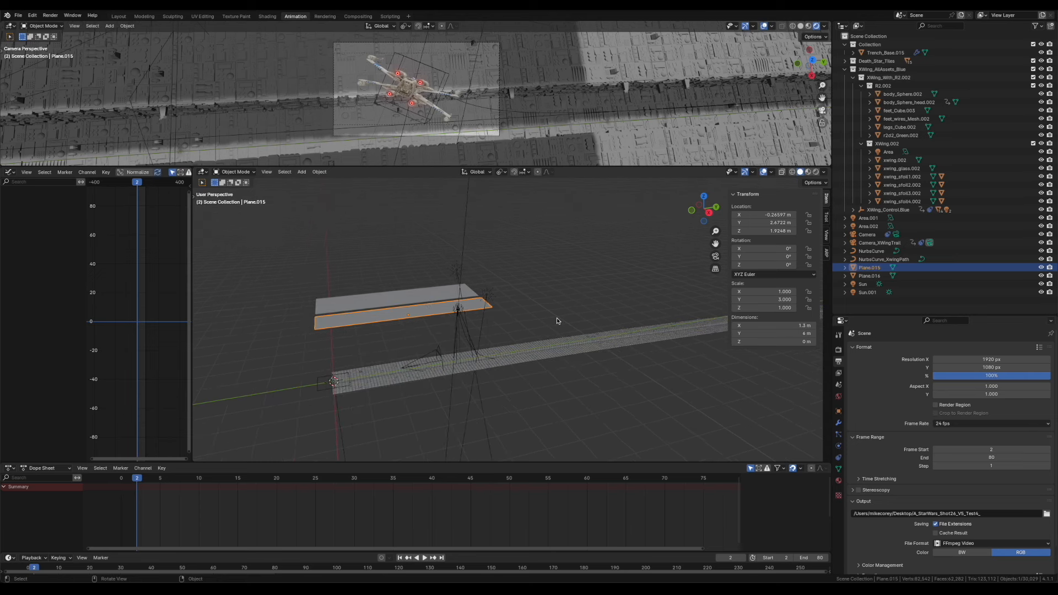
click(394, 298)
click(407, 311)
click(421, 299)
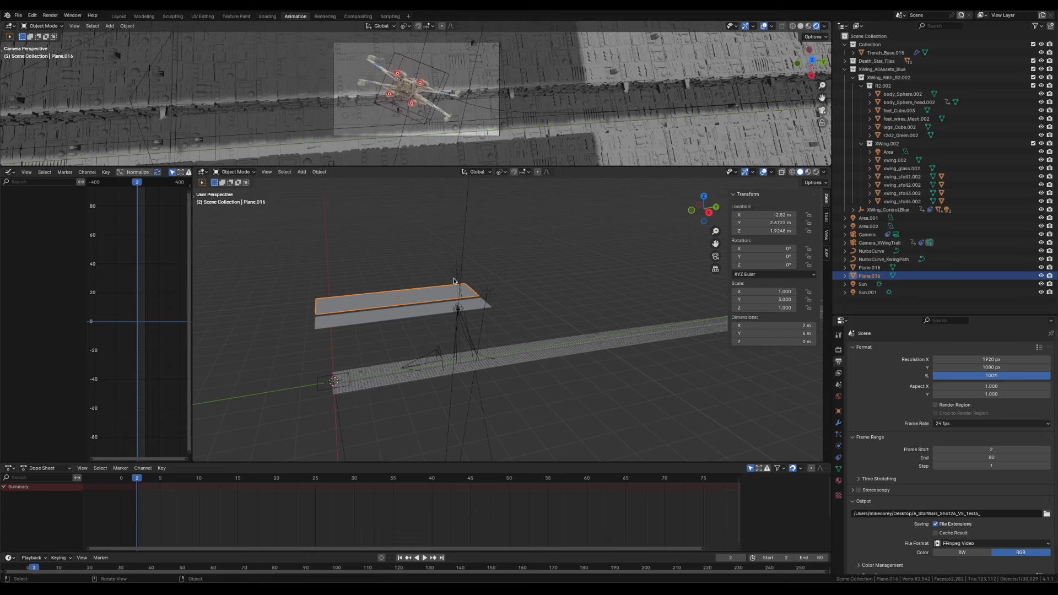
Select the NurbsCurve_XwingPath curve and review the X-wing's descent by scrubbing forward to frame 39 and back to frame 24
shift+middle_drag(522, 319, 515, 303)
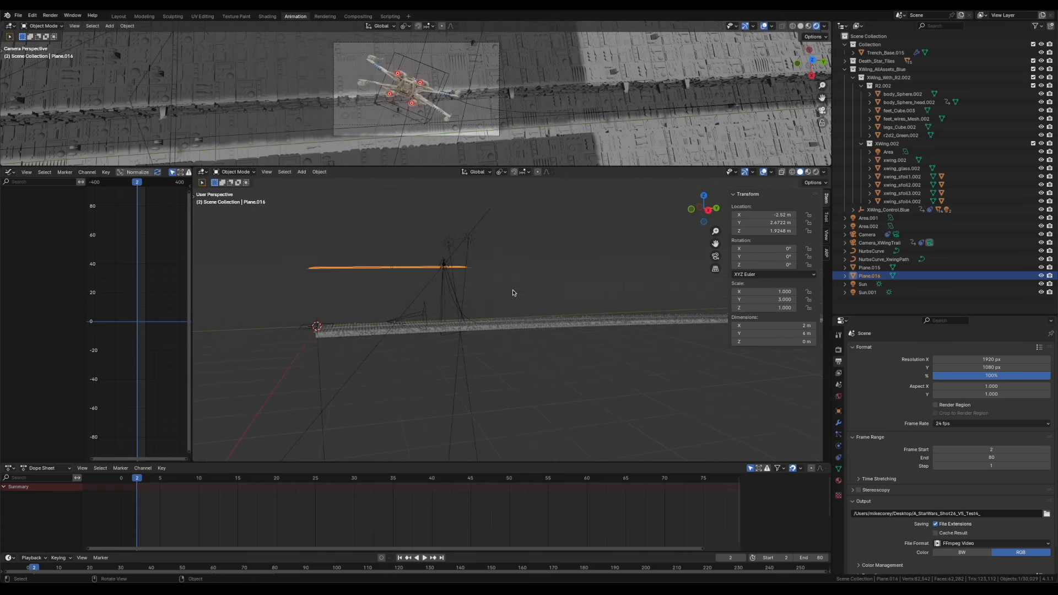
scroll(512, 293, up, 2)
click(419, 295)
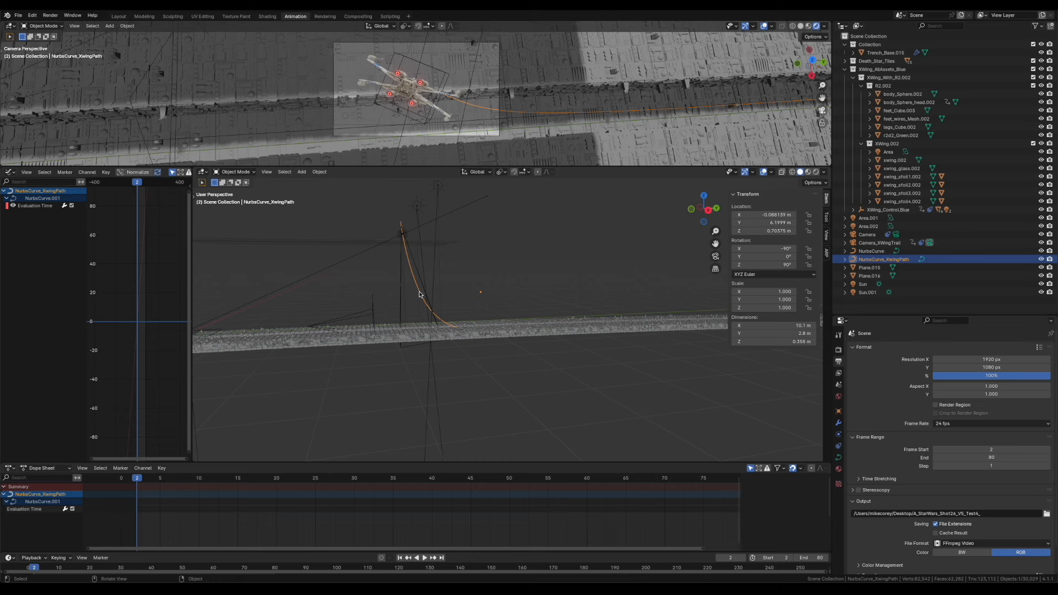
drag(143, 481, 424, 477)
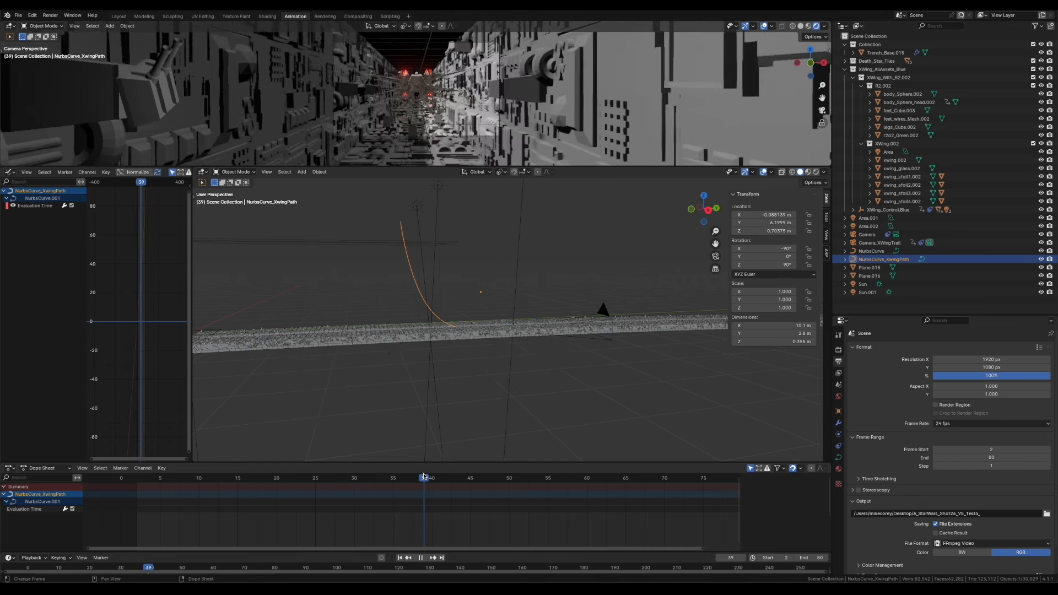
drag(424, 478, 245, 487)
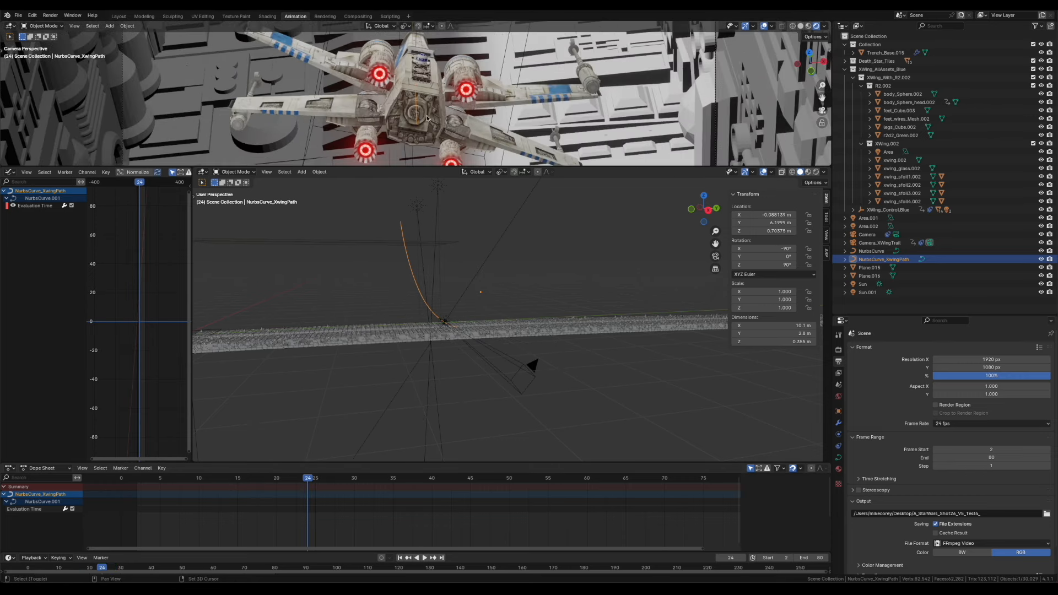
Select the R2 unit's head, body_Sphere_head.002, and play the animation to review the head's rotation between its keyframes
click(421, 106)
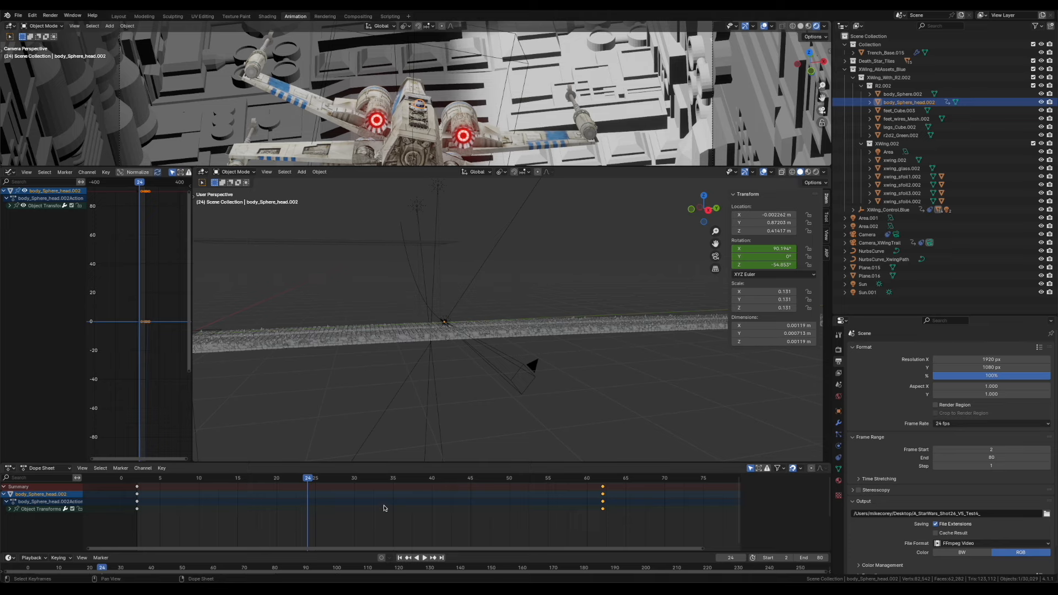
click(141, 483)
key(space)
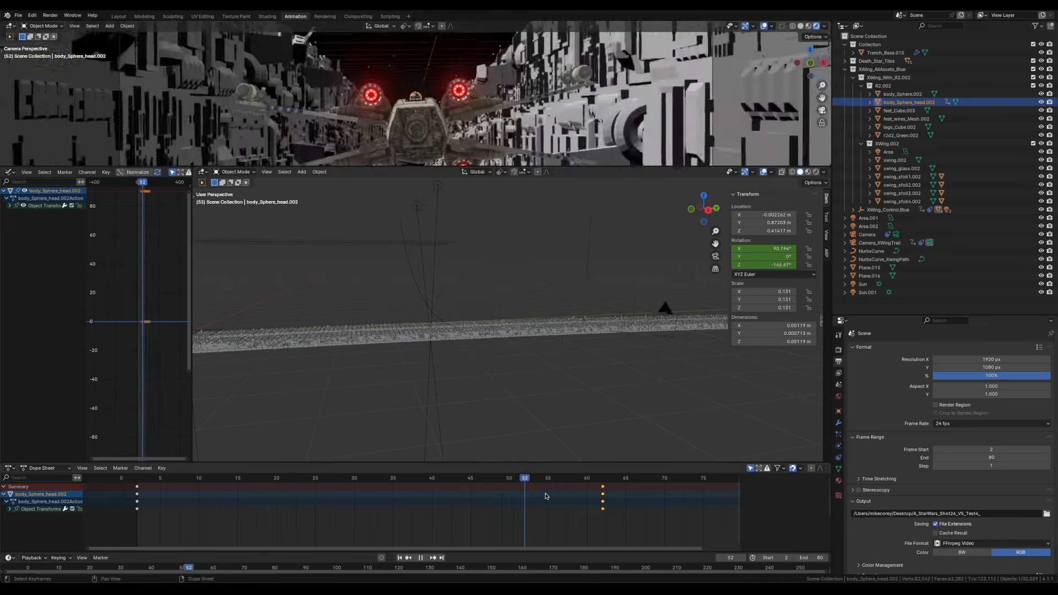
drag(543, 478, 623, 487)
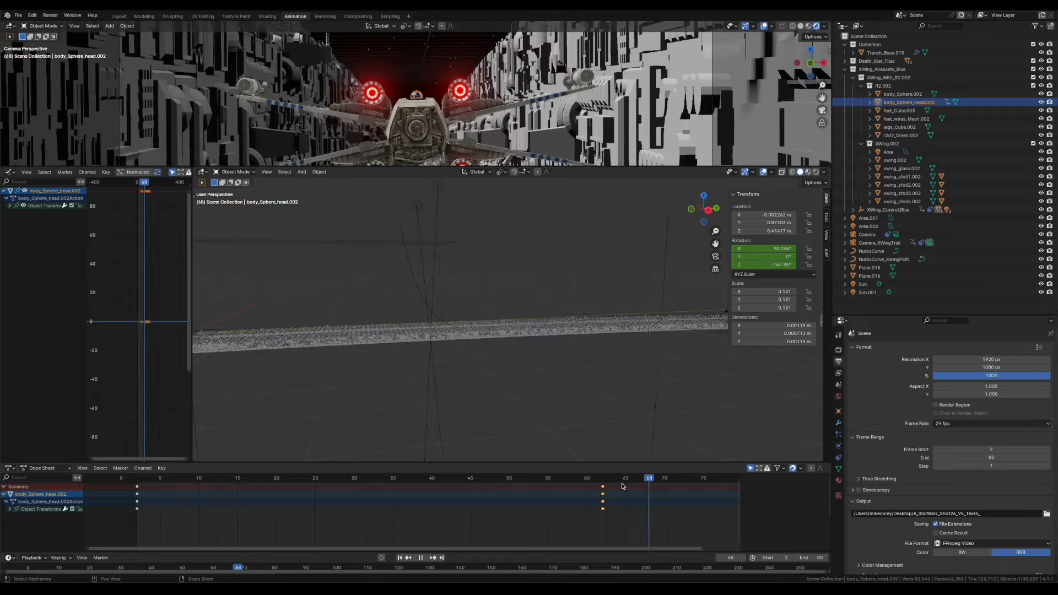
key(space)
scroll(533, 526, down, 4)
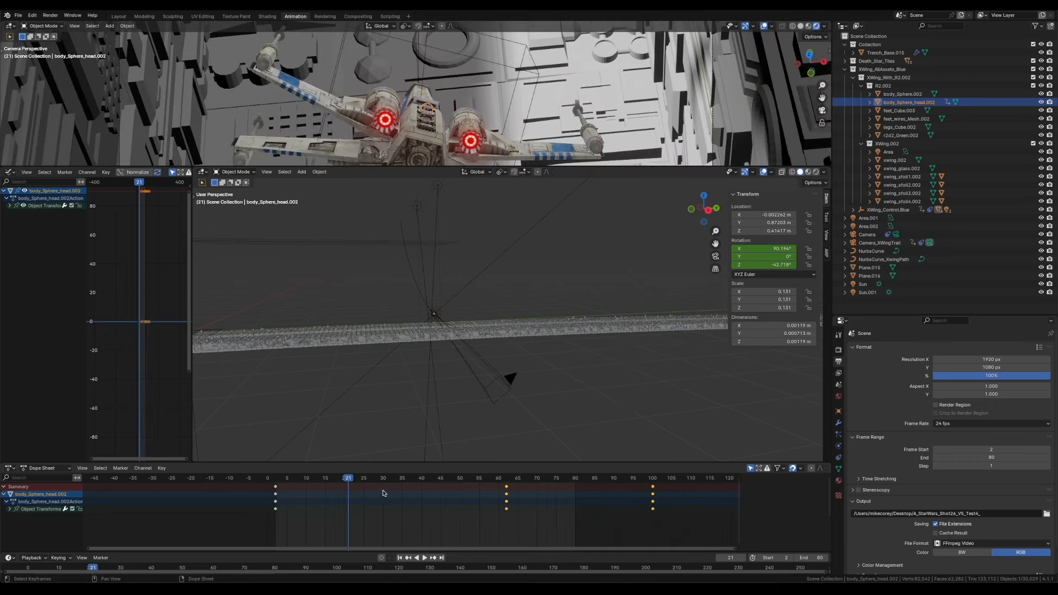
Scrub and replay the droid head's rotation across the whole frame range, stopping playback at frame 25
drag(348, 480, 637, 483)
key(space)
key(space)
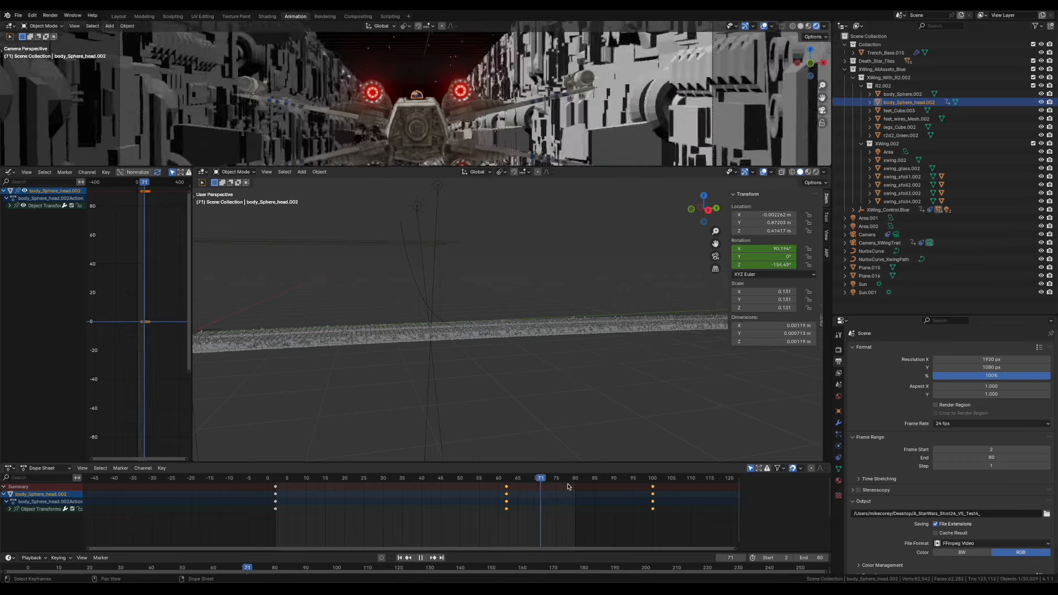
key(space)
drag(432, 481, 334, 488)
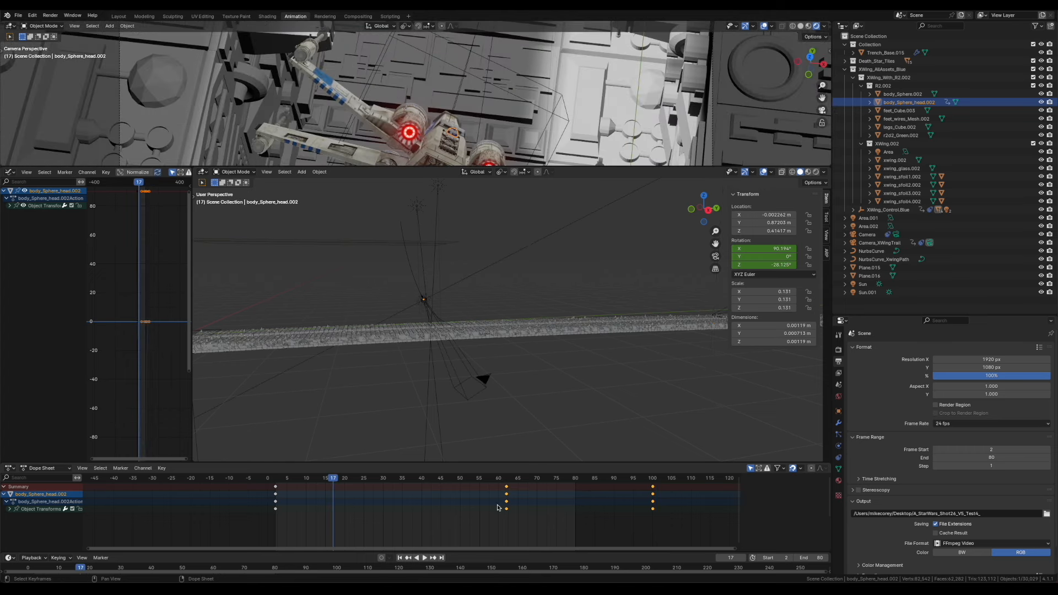
key(space)
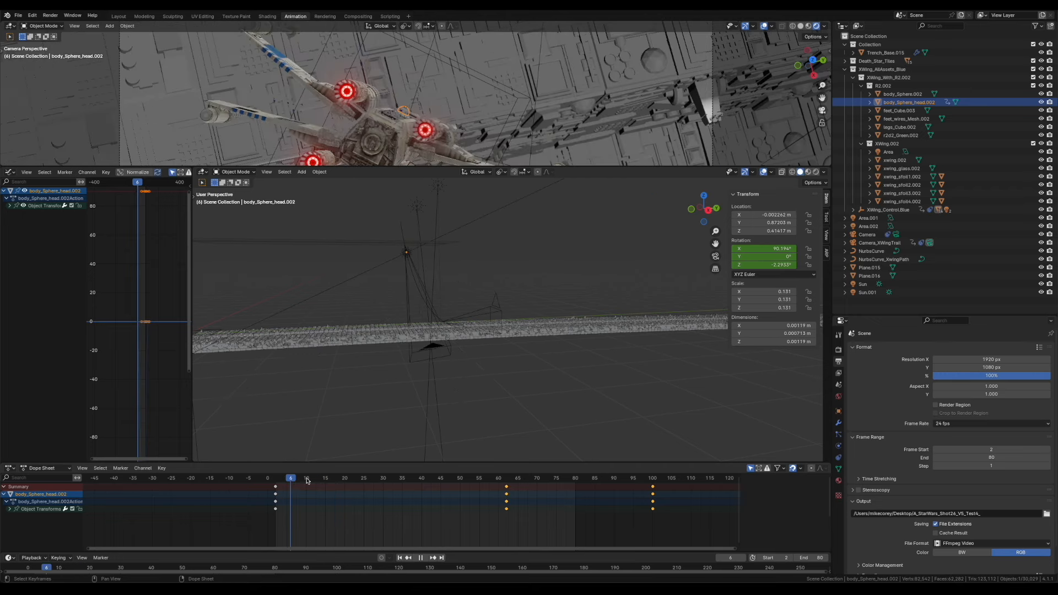
key(space)
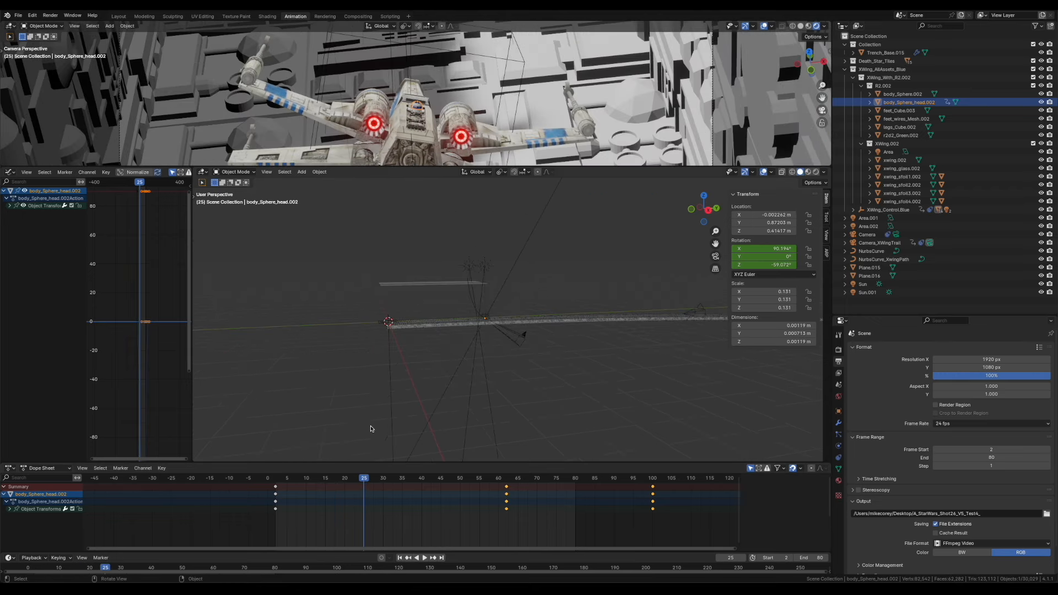
Go to frame 3, select the object named Camera, and review its motion by playing and scrubbing to frame 10
click(279, 479)
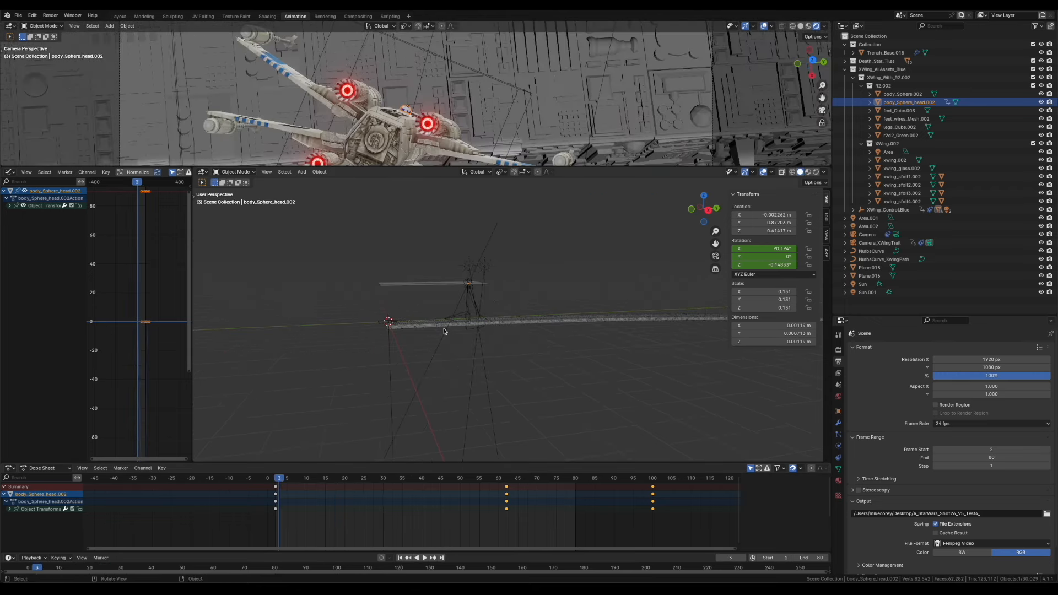
click(457, 318)
key(space)
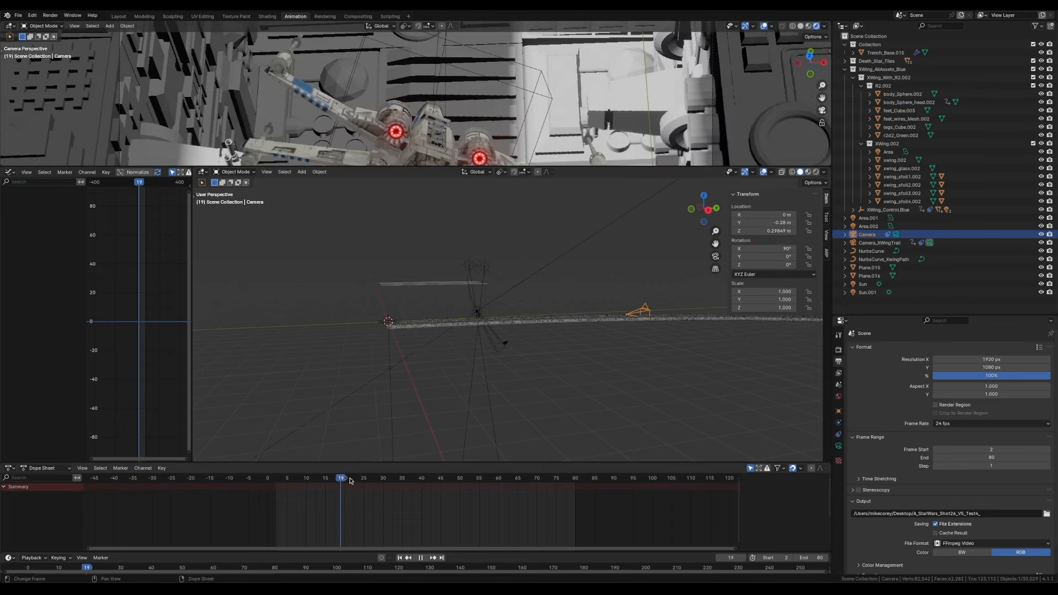
drag(450, 485, 306, 488)
key(space)
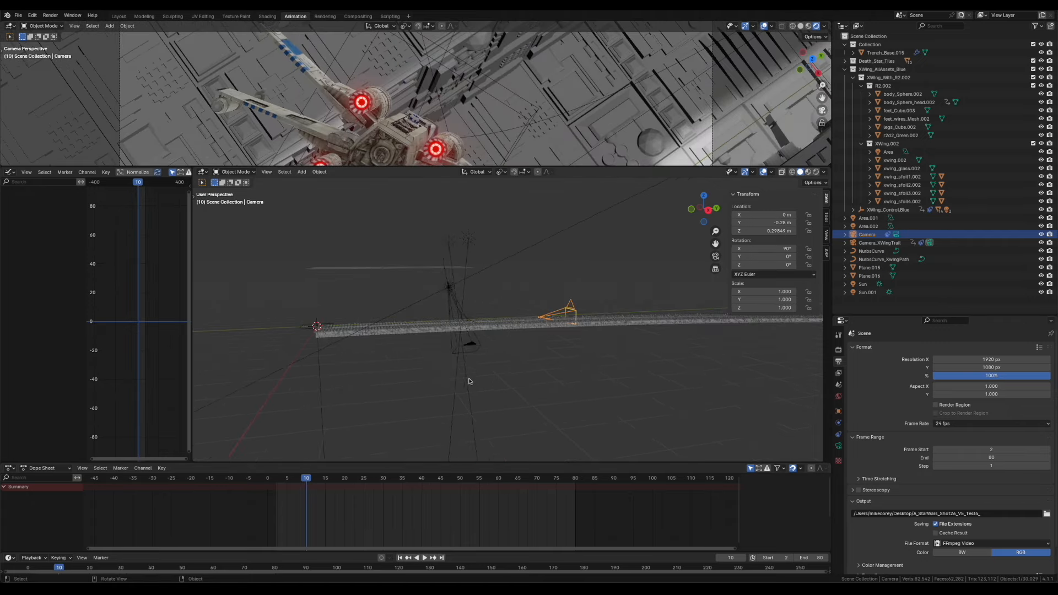
Select Camera_XWingTrail and review its keyframed motion by scrubbing to frame 22 and playing on through the trench
click(474, 345)
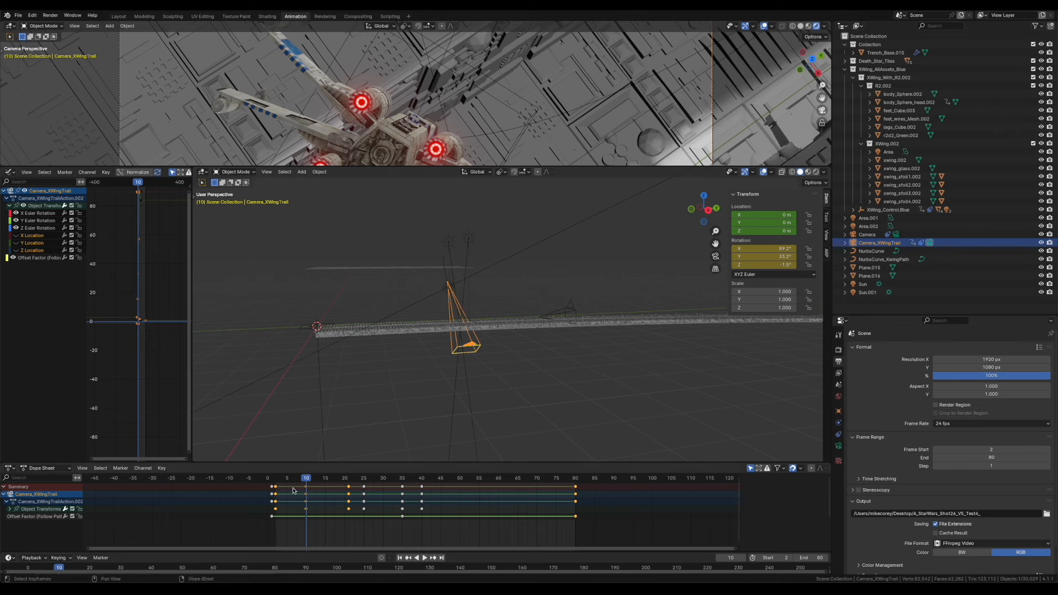
drag(276, 480, 355, 304)
scroll(364, 119, down, 5)
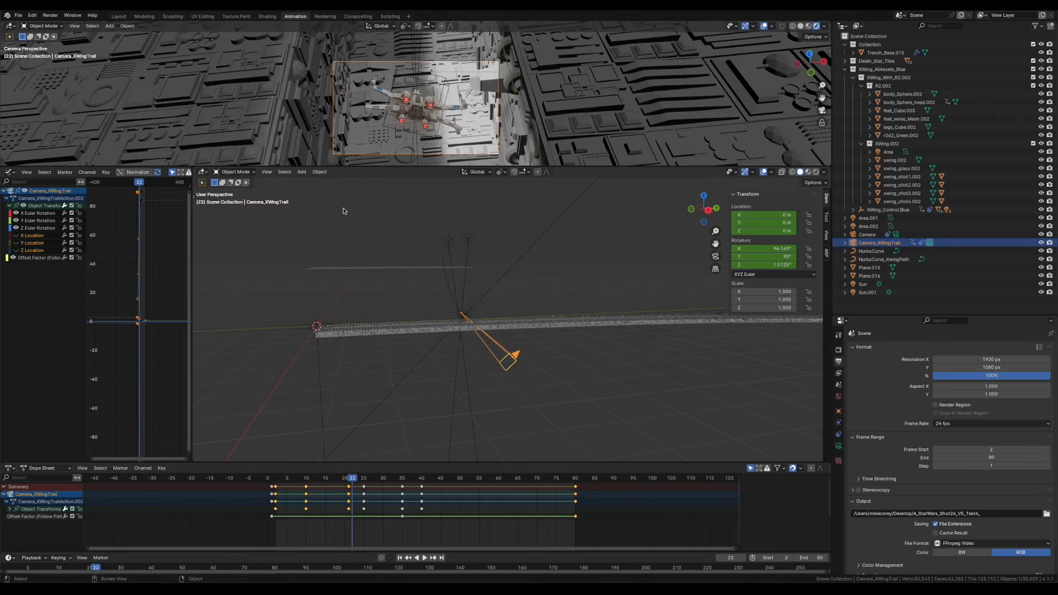
key(space)
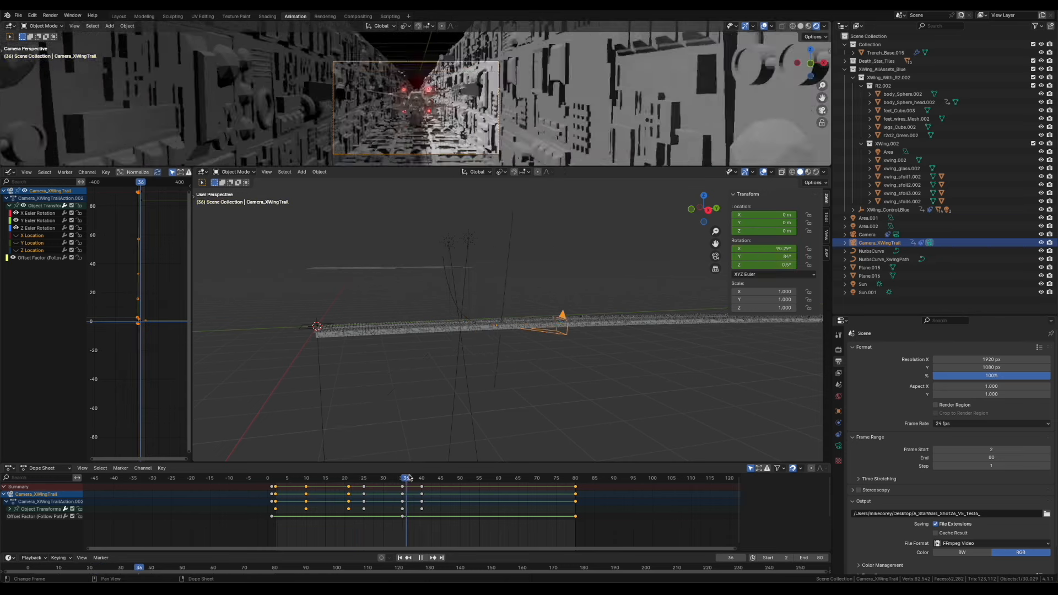
drag(562, 480, 581, 479)
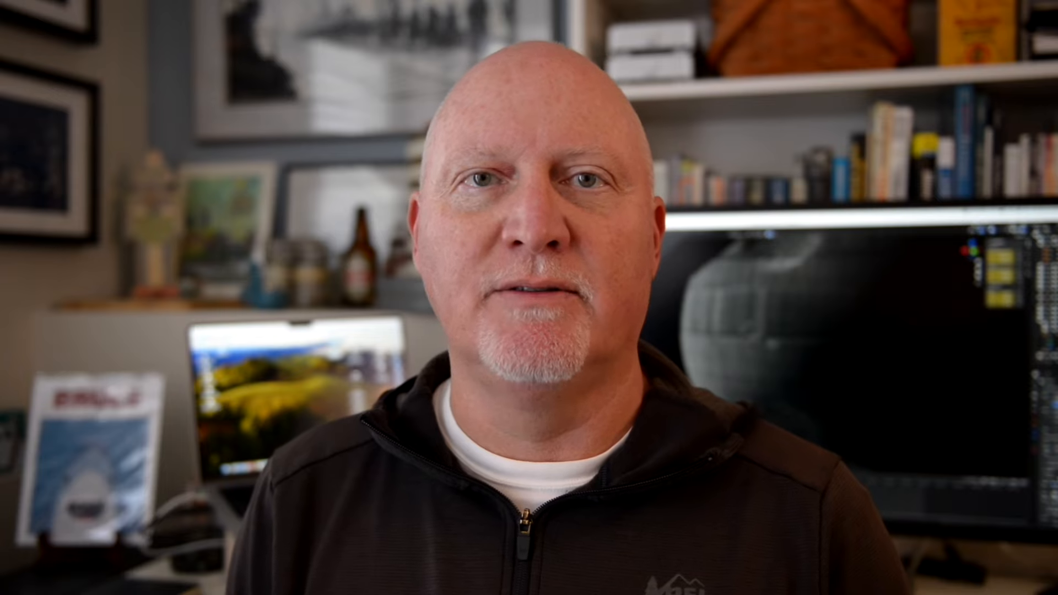